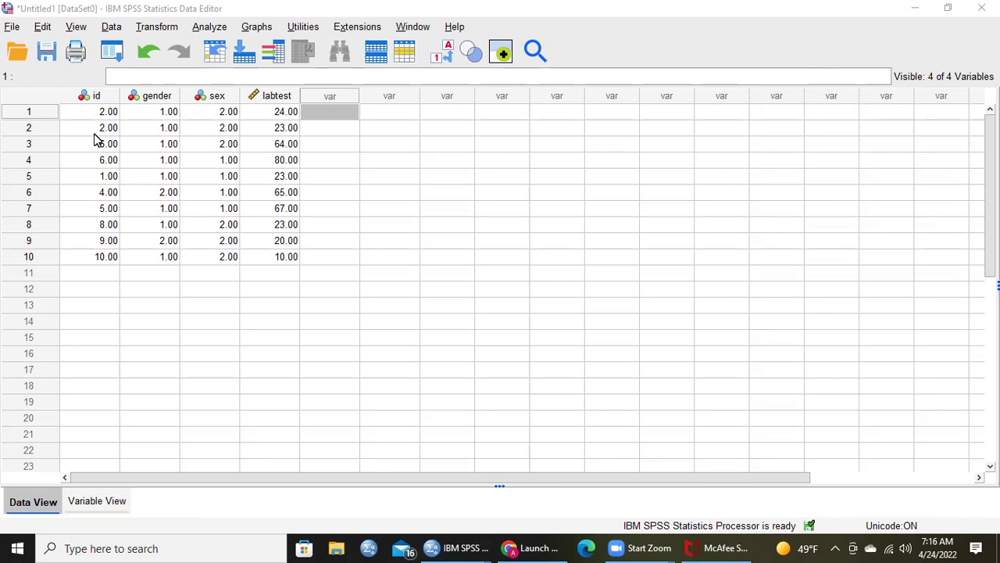
Inspect the id and sex values of the first few cases in the Data Editor.
left_click(78, 114)
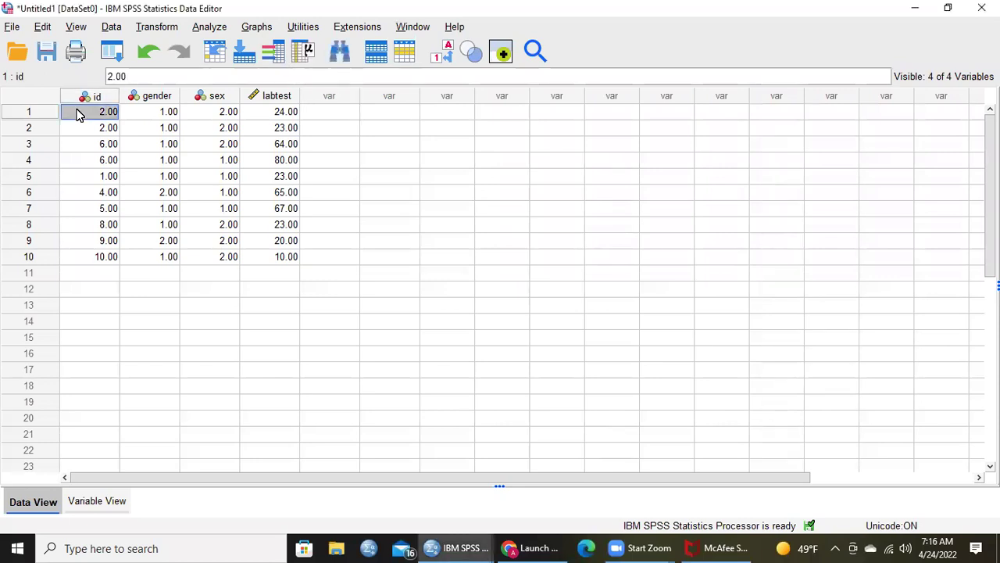
key("Down")
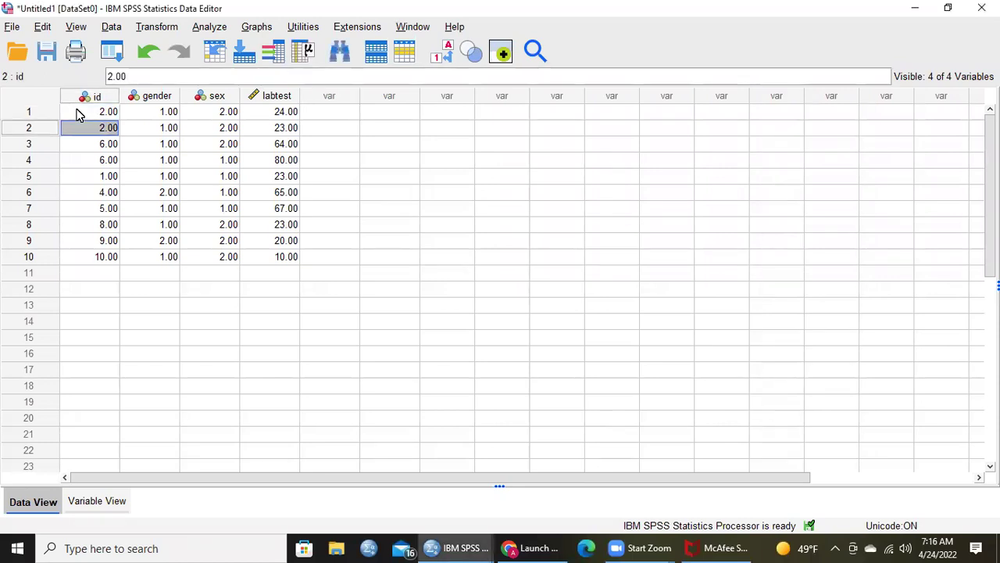
key("Down")
key("Down")
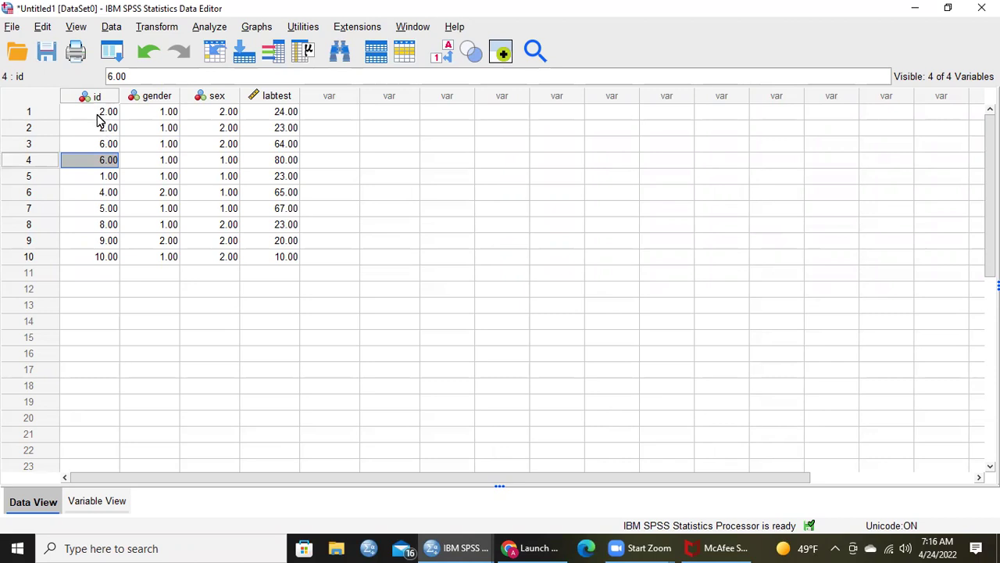
left_click(100, 115)
key("Right")
key("Right")
key("Right")
key("Right")
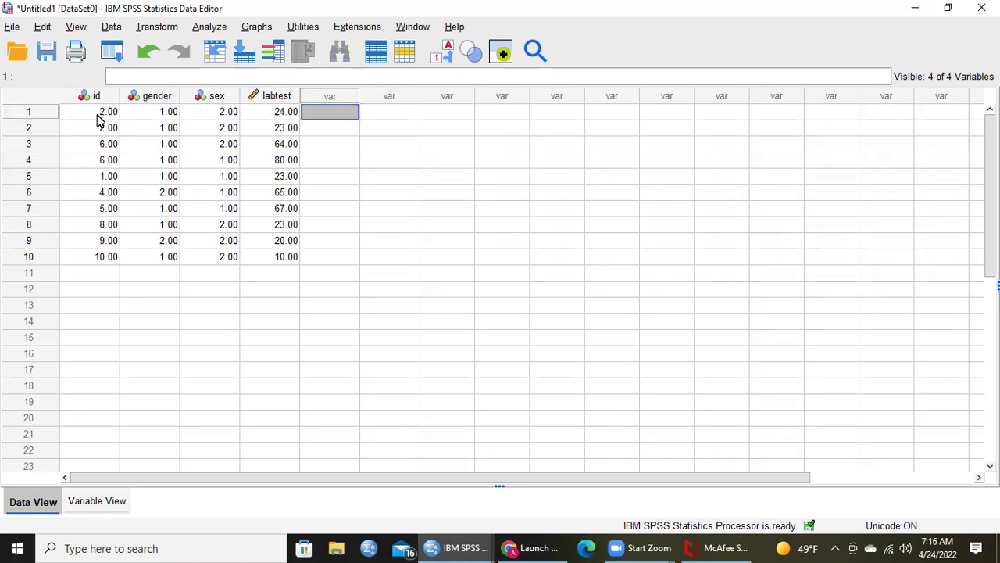
key("Down")
key("Down")
key("Down")
key("Left")
key("Left")
key("Left")
key("Left")
key("Up")
key("Up")
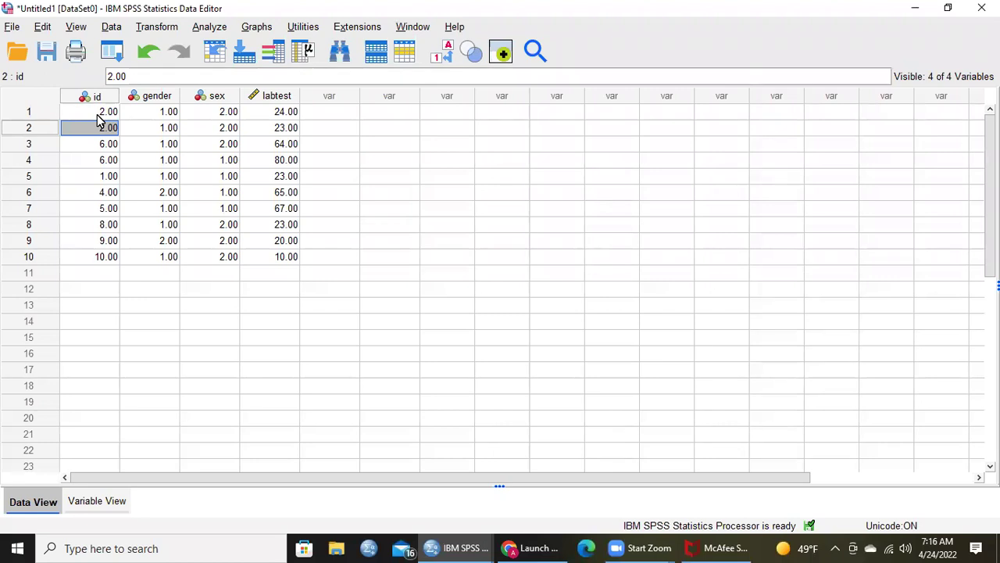
Identify duplicate cases by id, with the first case in each group as primary.
left_click(111, 28)
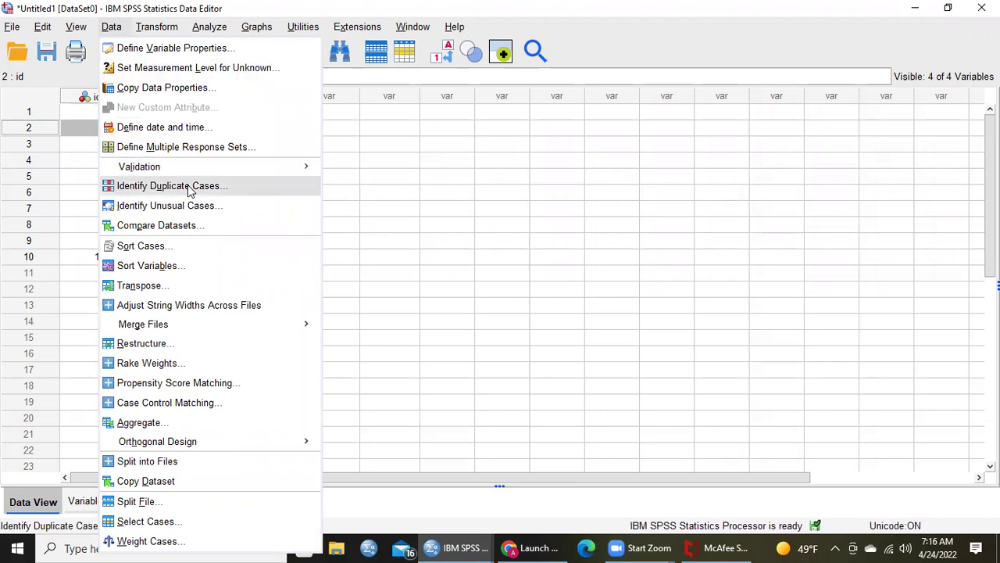
left_click(172, 186)
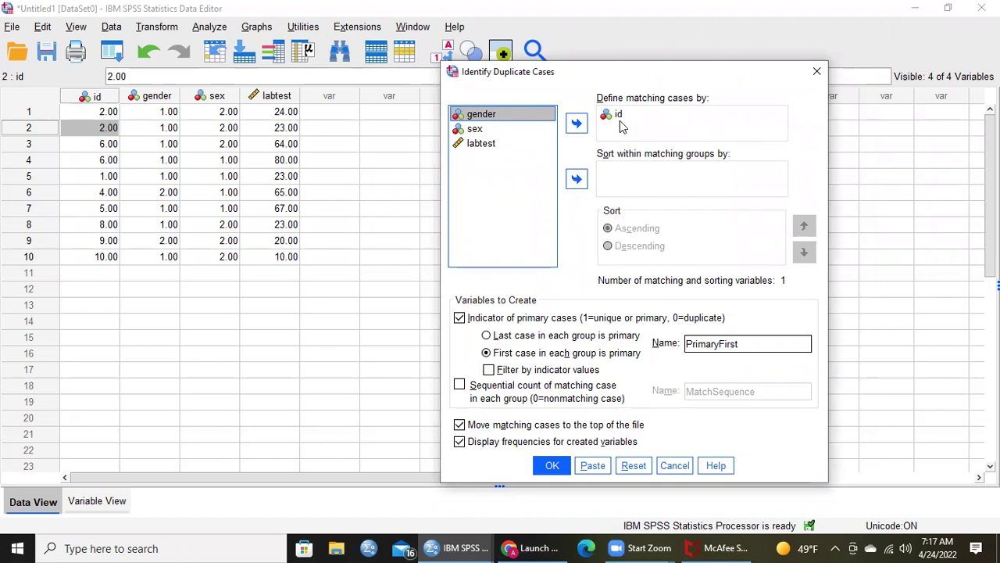
left_click(504, 337)
left_click(506, 353)
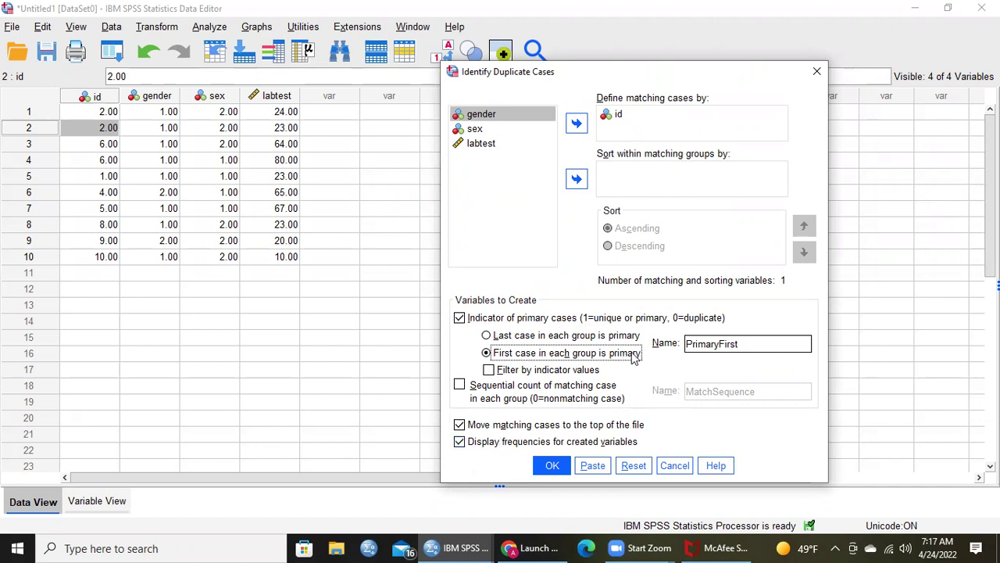
left_click(547, 467)
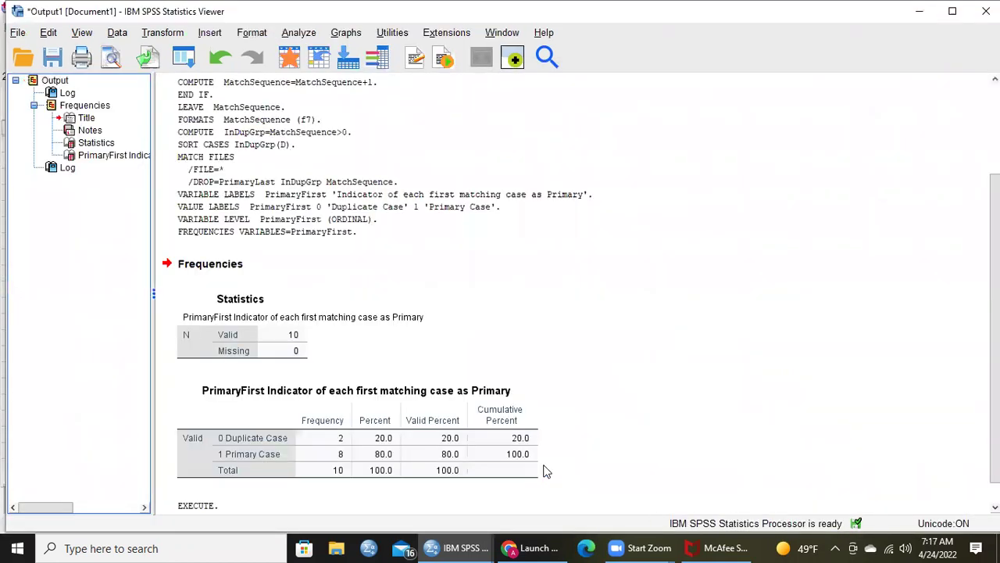
Switch from the Viewer's PrimaryFirst table back to the Untitled1 Data Editor.
left_click(360, 452)
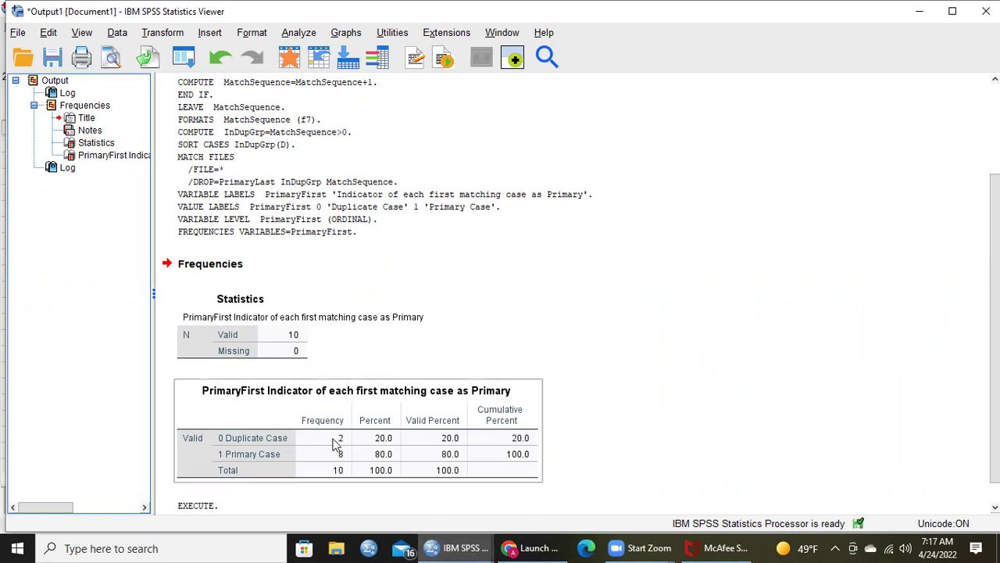
left_click(451, 545)
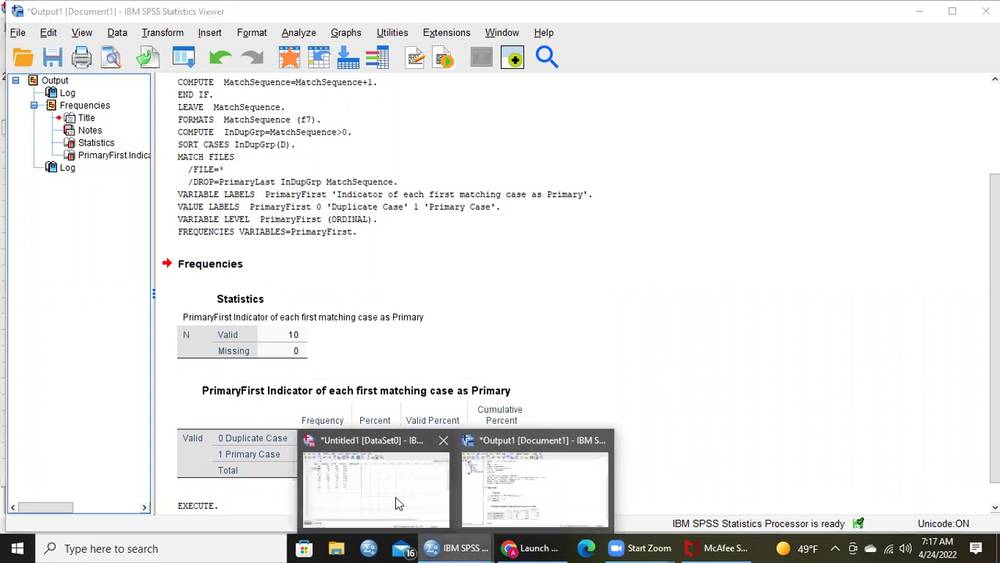
left_click(398, 504)
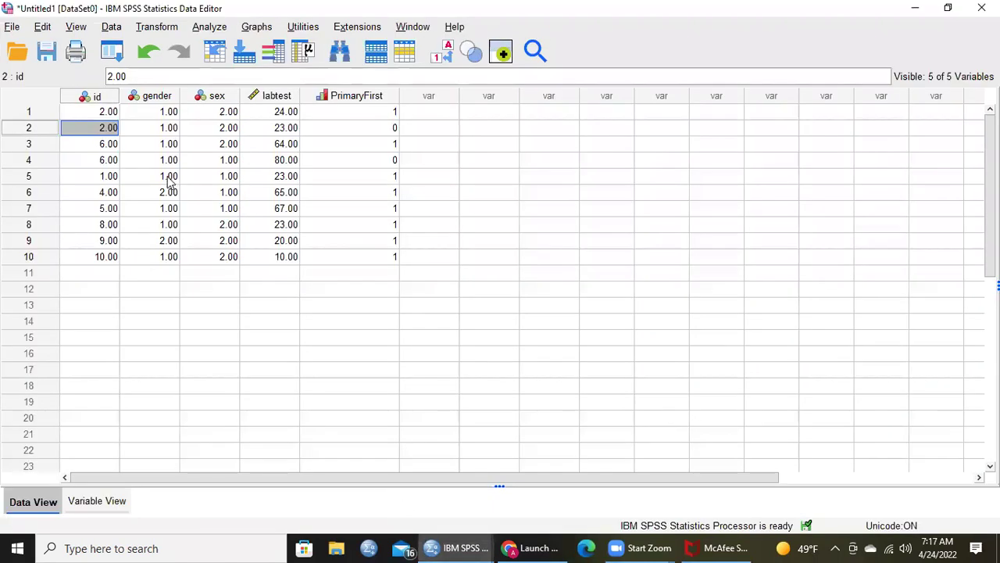
Check that rows 2 and 4 show PrimaryFirst 0, then choose Select Cases 'If condition is satisfied'.
left_click(369, 131)
left_click(375, 160)
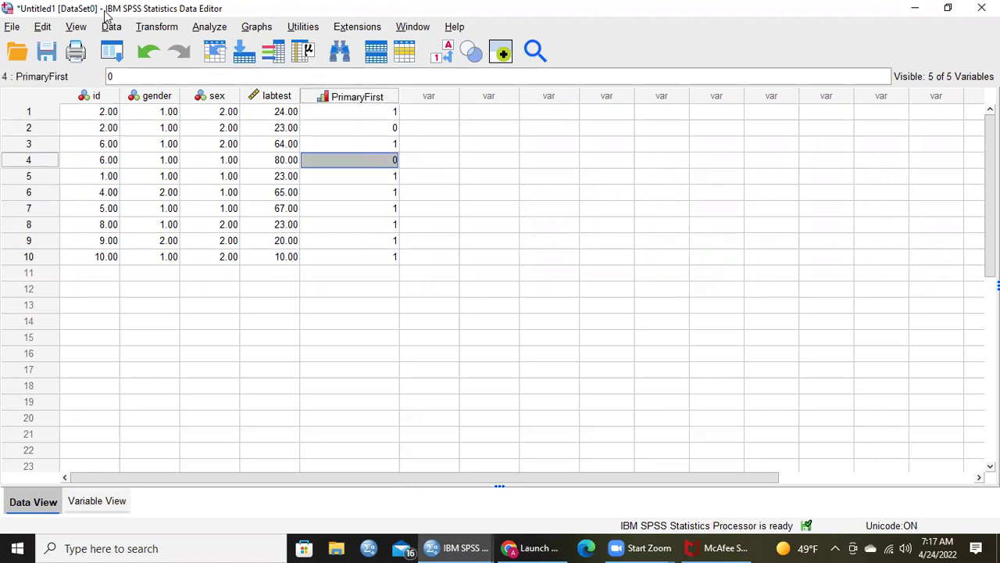
left_click(109, 27)
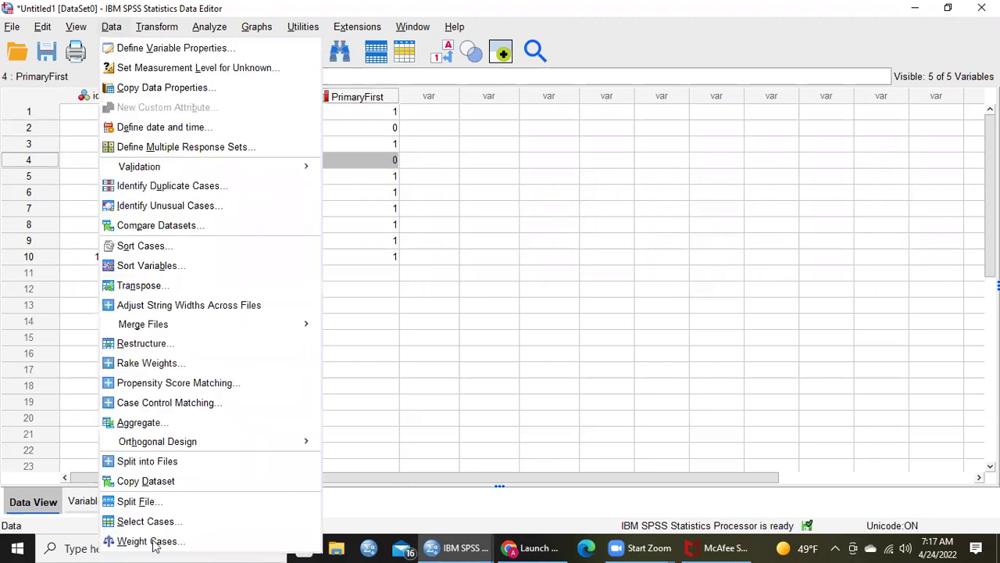
left_click(148, 521)
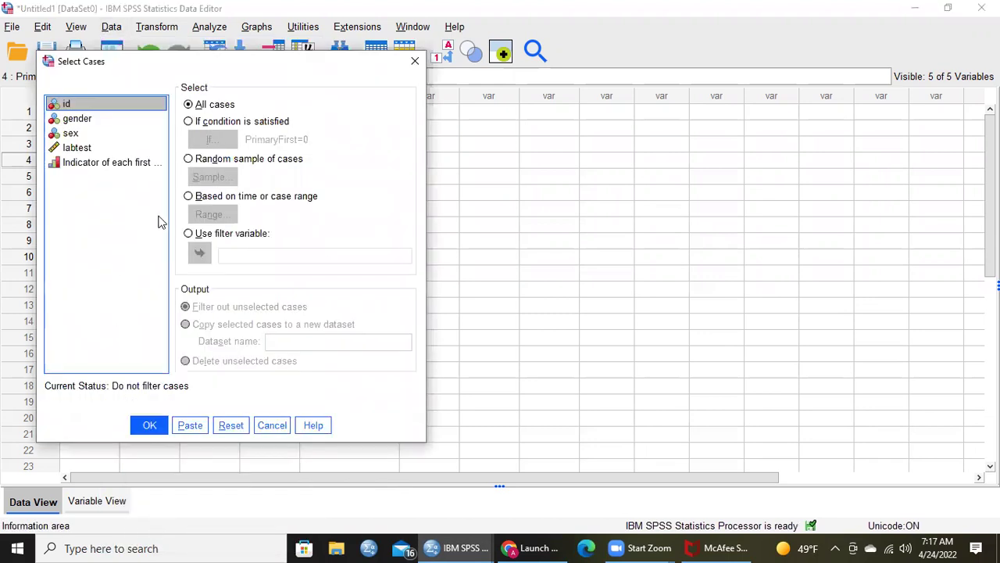
left_click(188, 122)
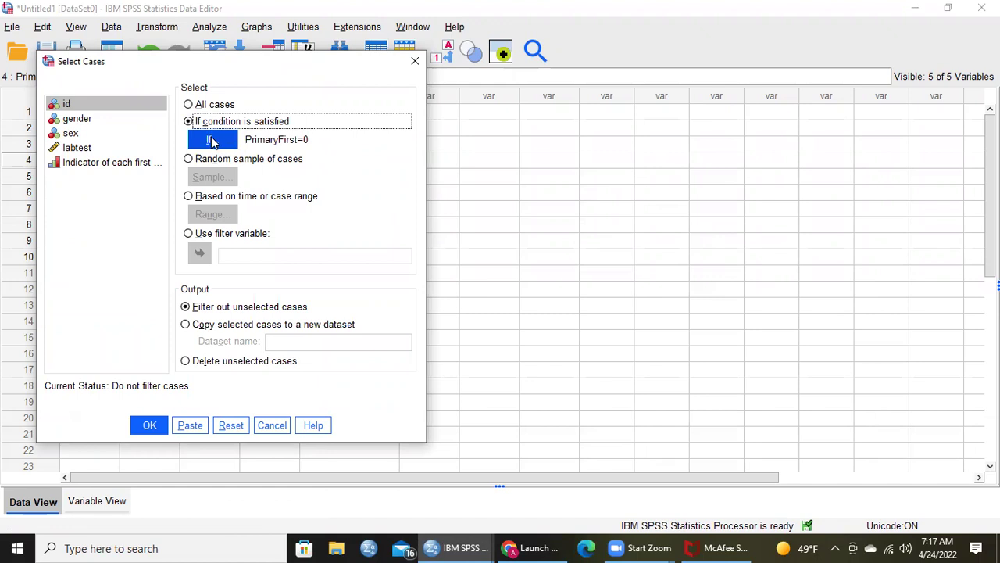
Change the selection condition from PrimaryFirst=0 to PrimaryFirst=1.
left_click(211, 141)
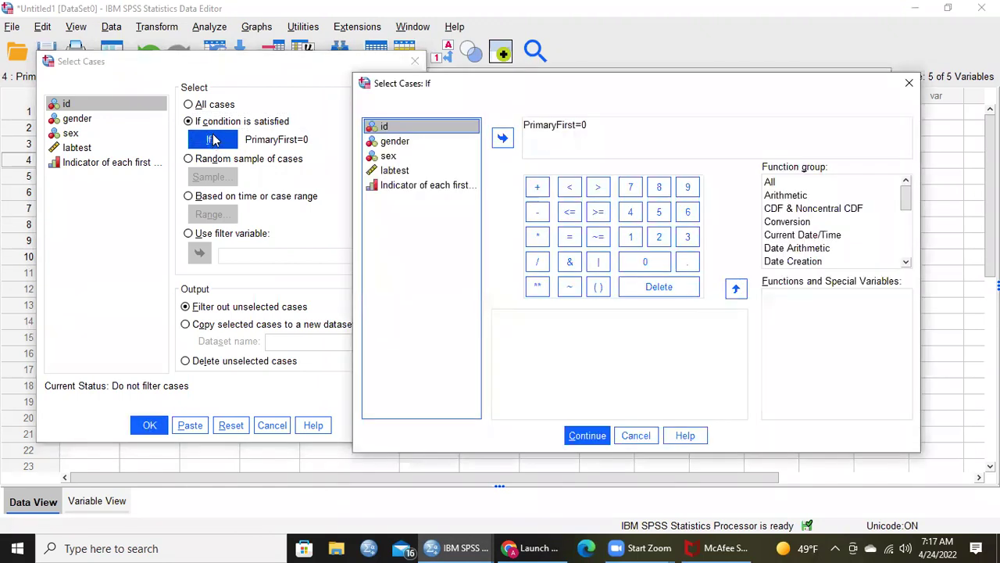
left_click(589, 124)
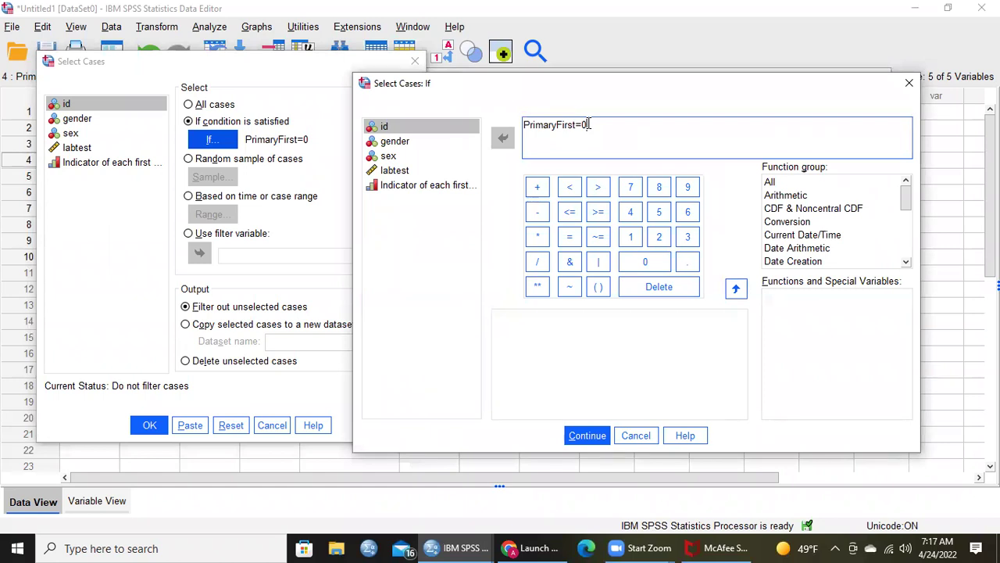
key("BackSpace")
type("1")
left_click(589, 439)
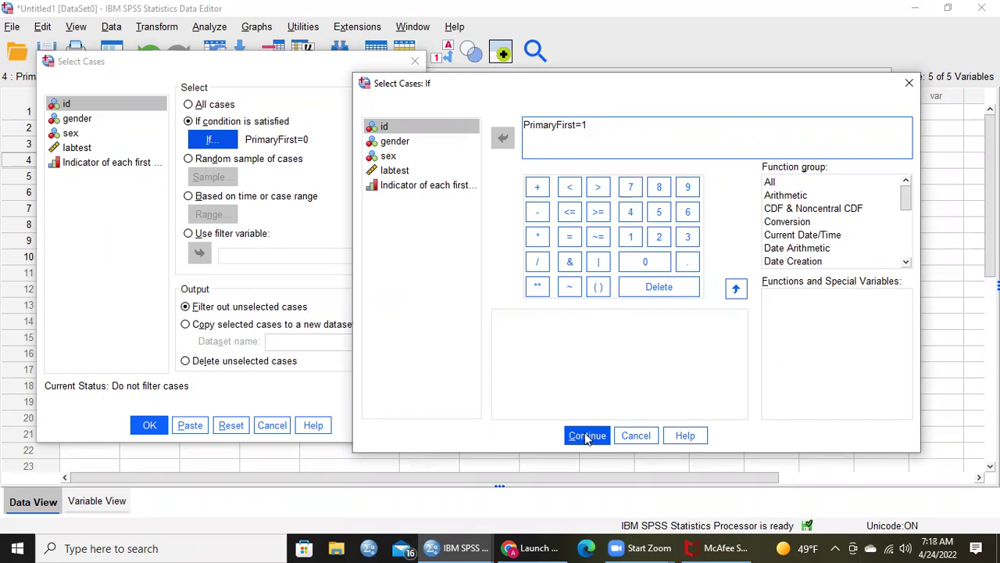
left_click(586, 436)
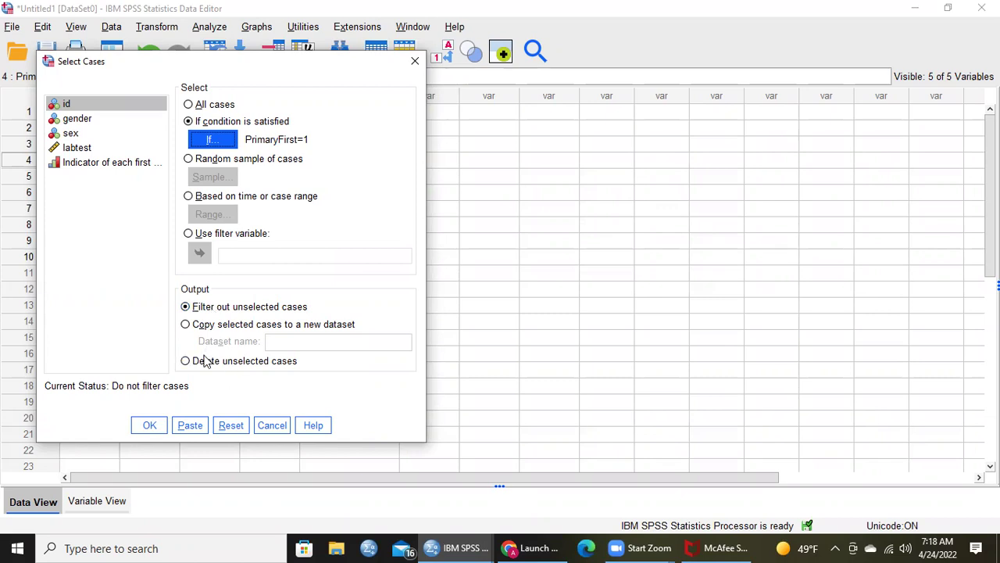
Apply the PrimaryFirst=1 filter and return to the Data Editor to see cases 2 and 4 crossed out.
left_click(150, 425)
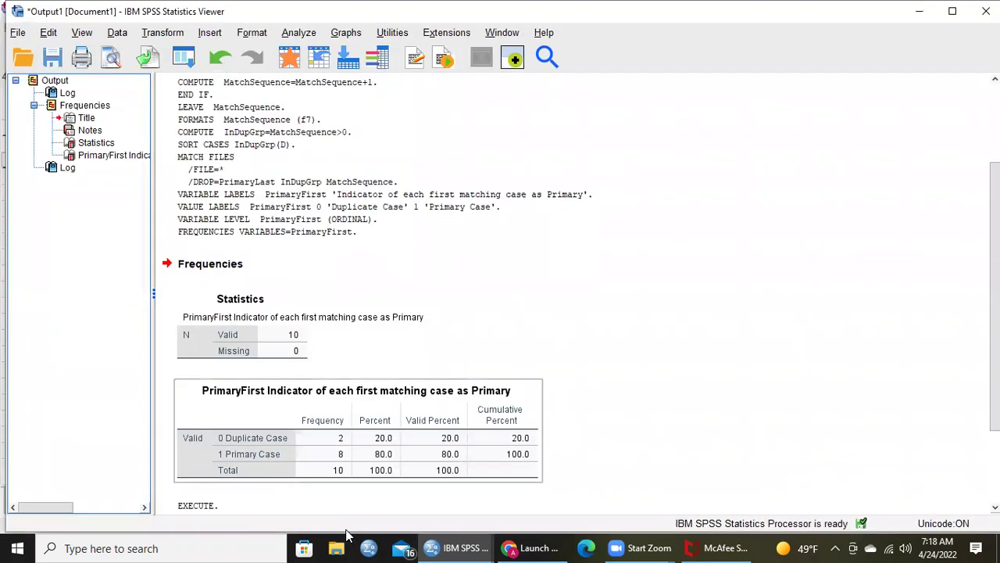
mouse_move(441, 544)
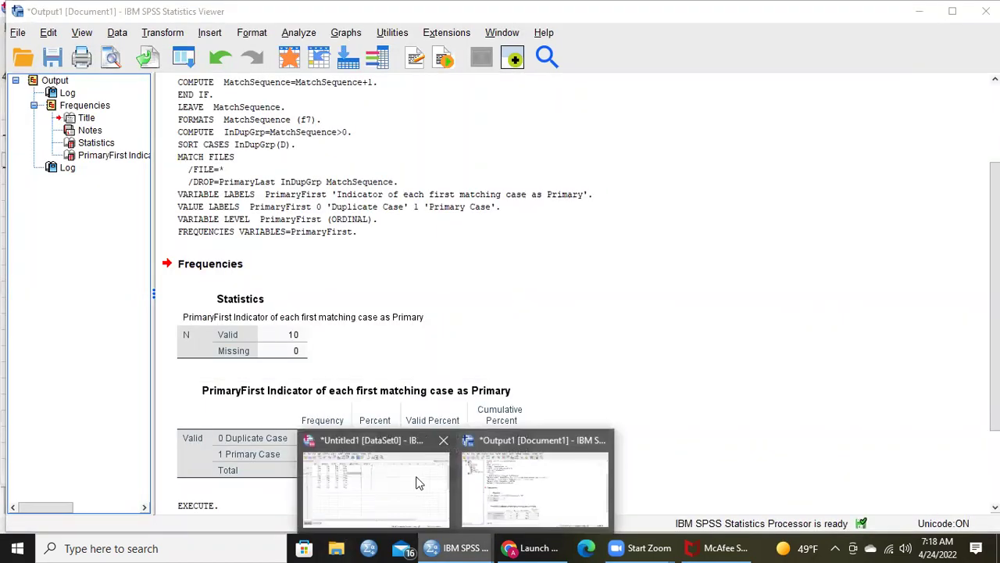
left_click(414, 478)
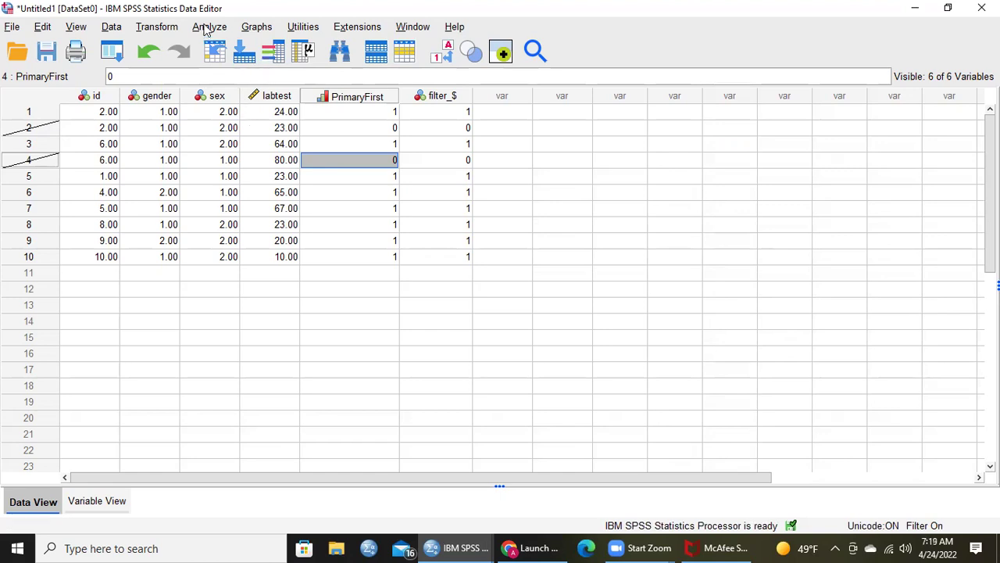
Rerun Select Cases with 'Delete unselected cases' to remove the two duplicates, leaving 8 cases.
left_click(111, 27)
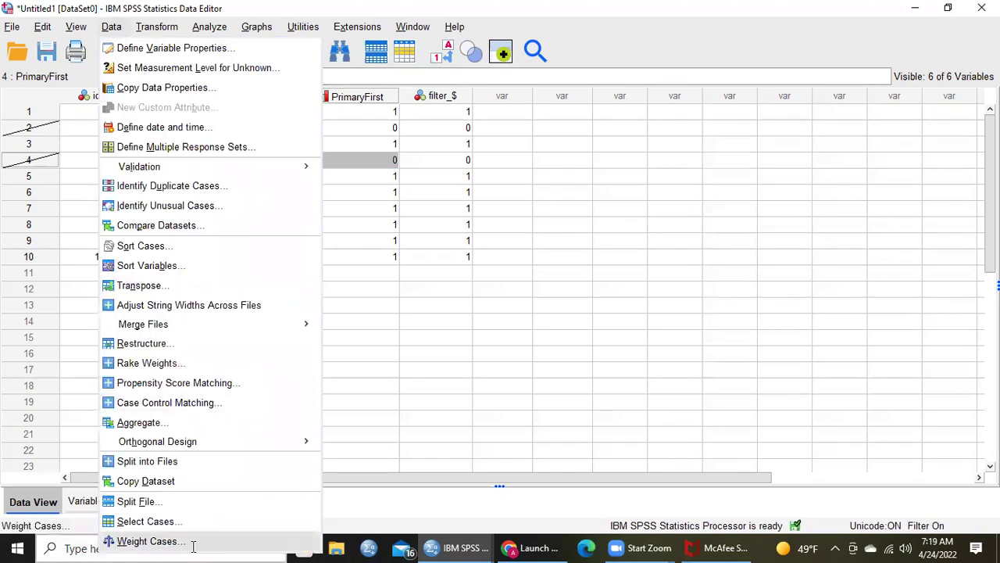
left_click(153, 521)
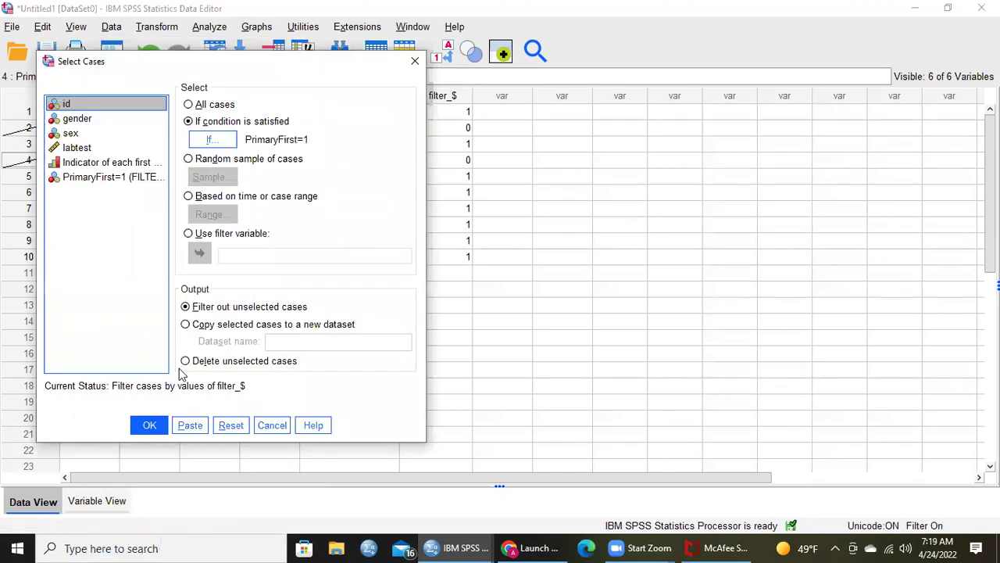
left_click(185, 362)
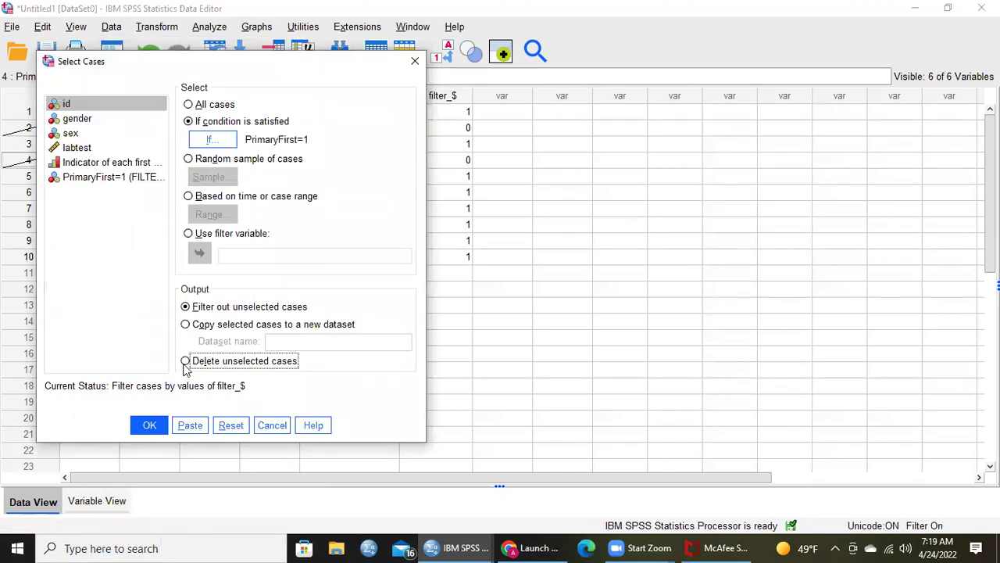
left_click(149, 428)
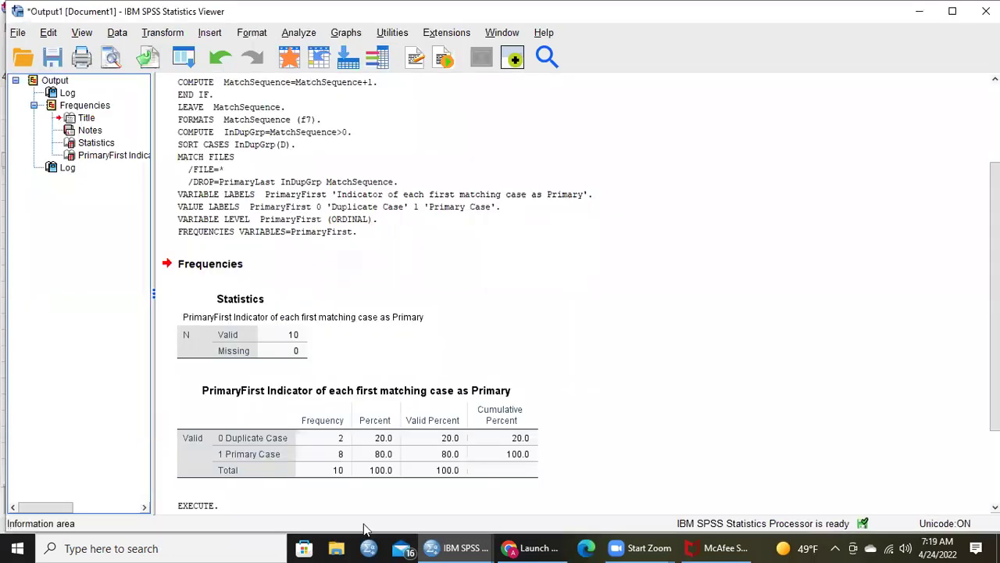
left_click(438, 548)
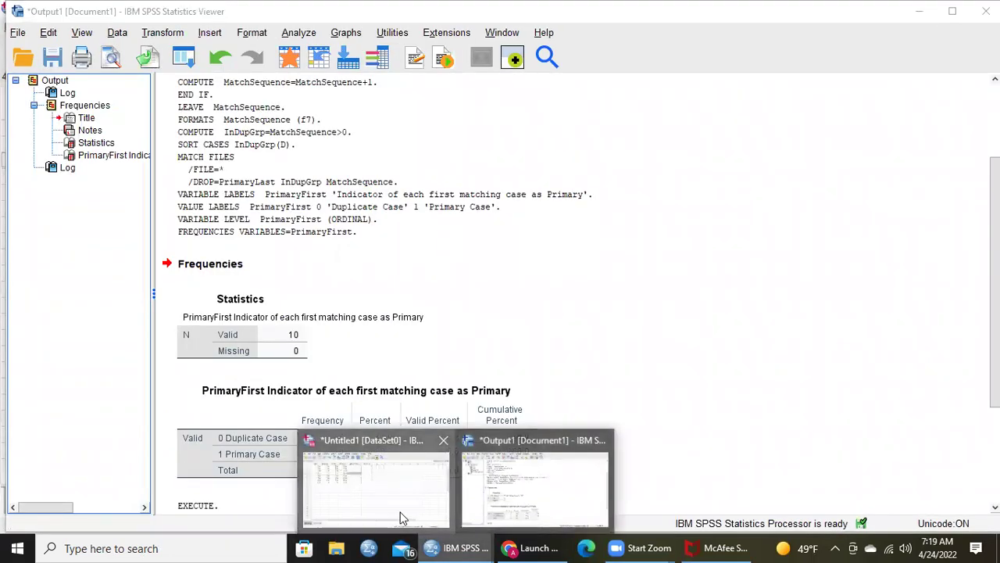
left_click(402, 517)
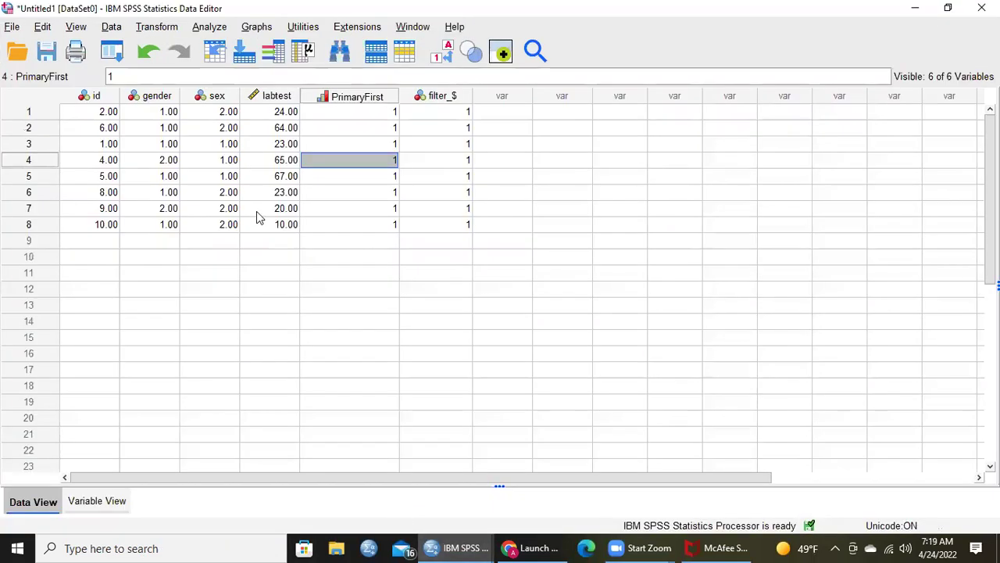
left_click(112, 26)
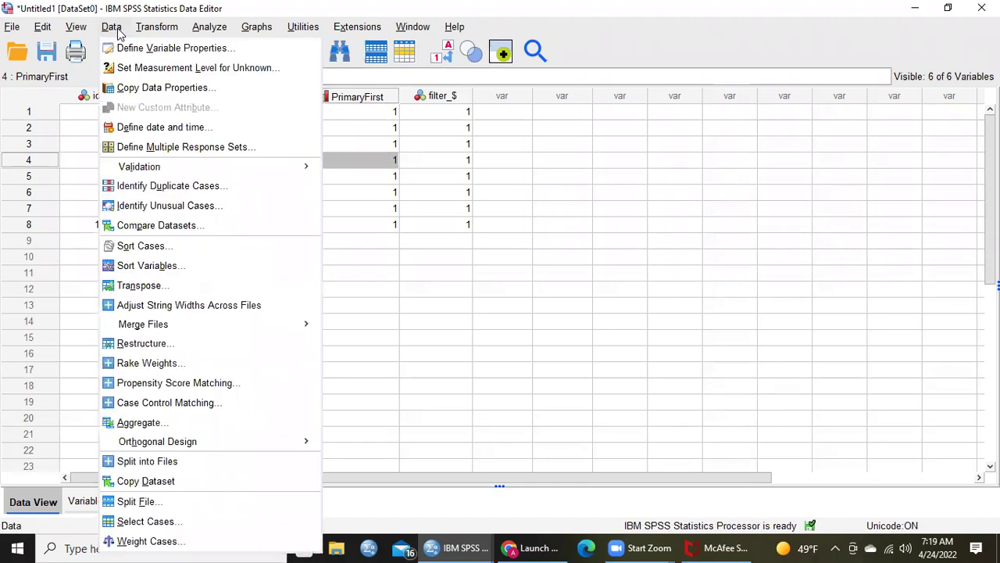
left_click(201, 188)
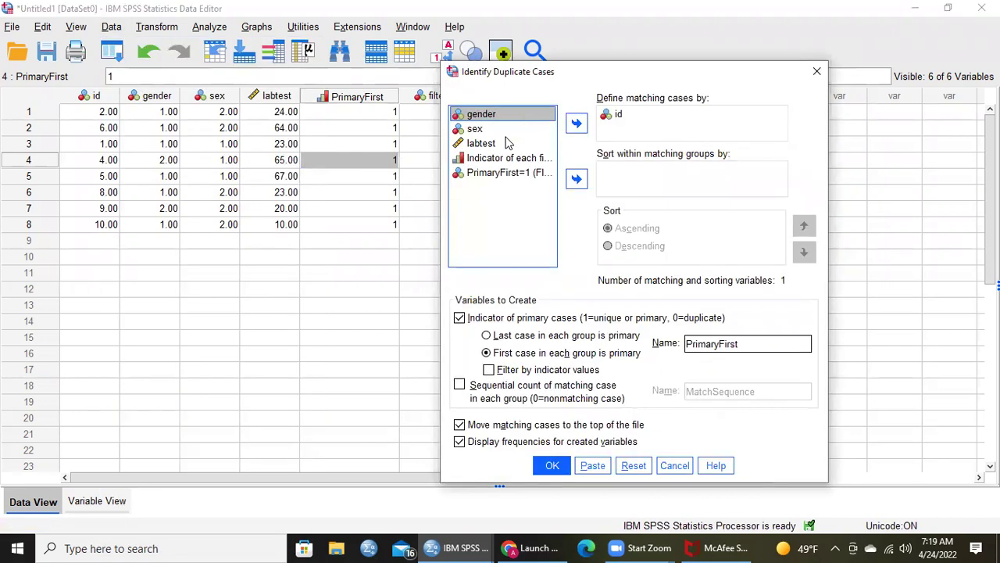
Add sex, labtest and gender to the matching variables alongside id.
left_click(477, 131)
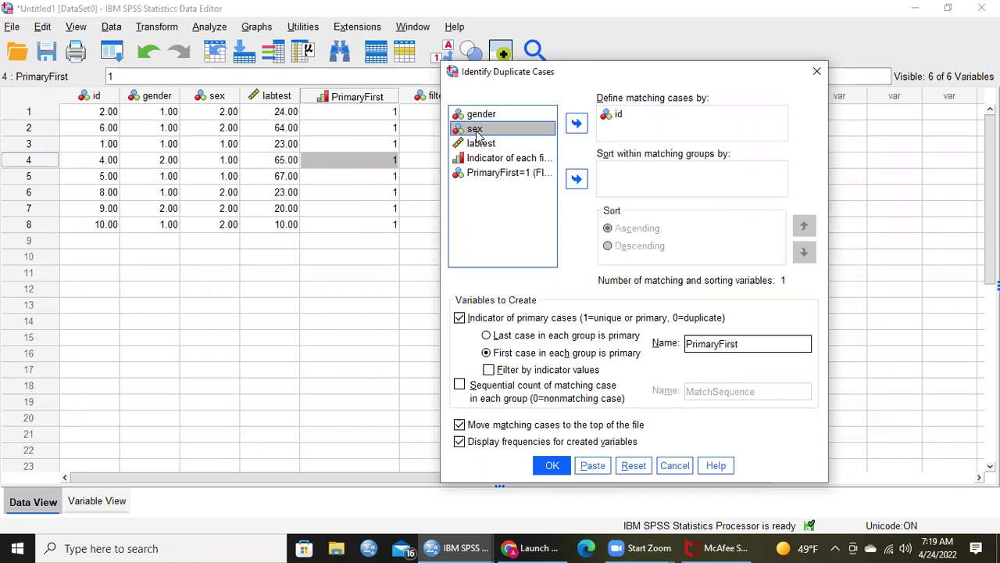
mouse_move(477, 133)
left_mouse_down()
mouse_move(478, 158)
mouse_move(480, 144)
left_mouse_up()
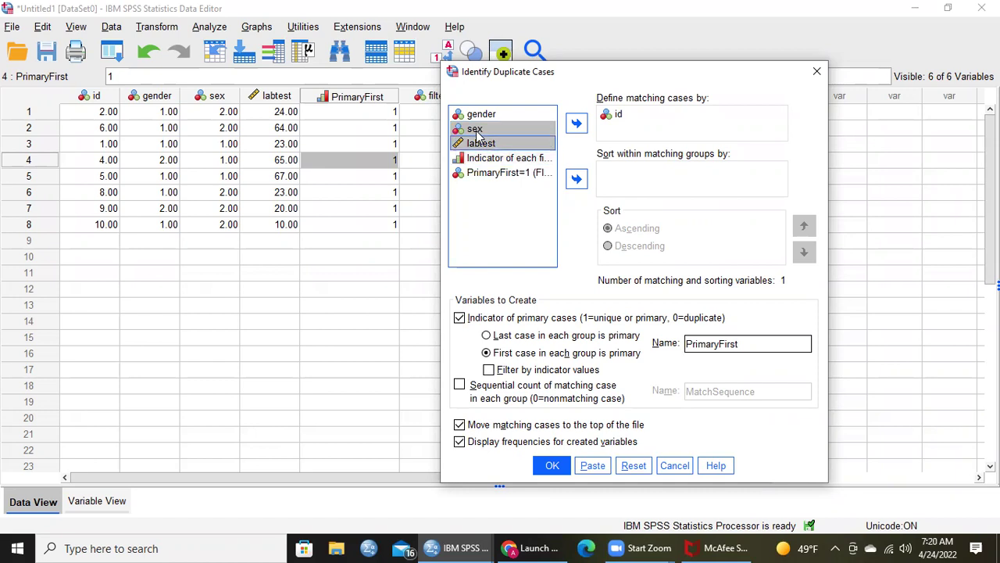
left_click(576, 125)
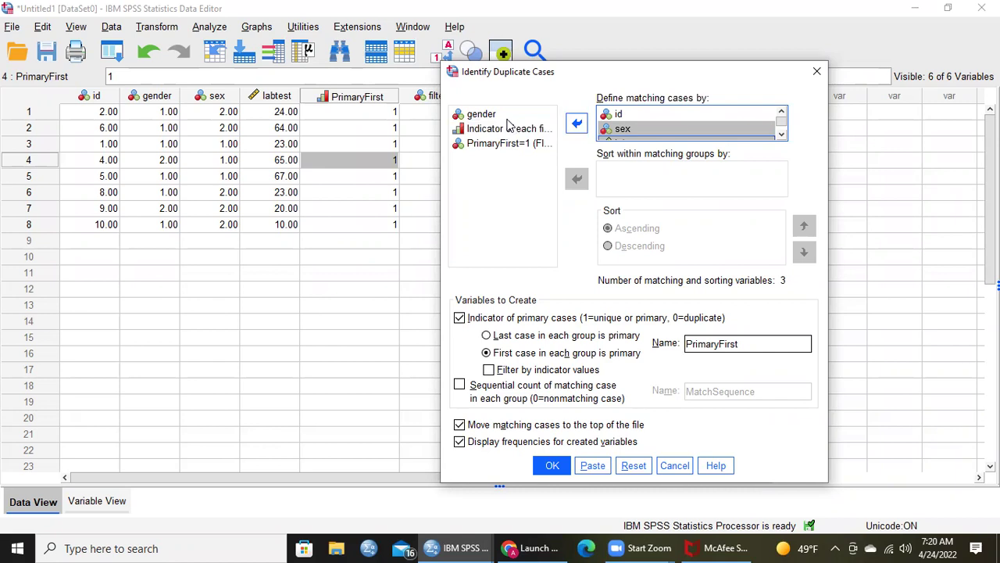
right_click(496, 117)
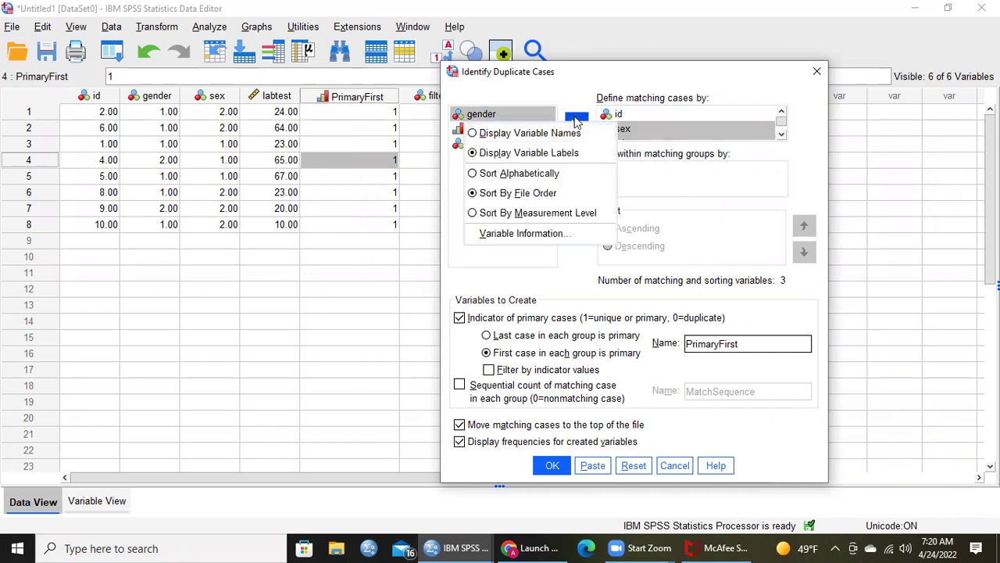
left_click(575, 122)
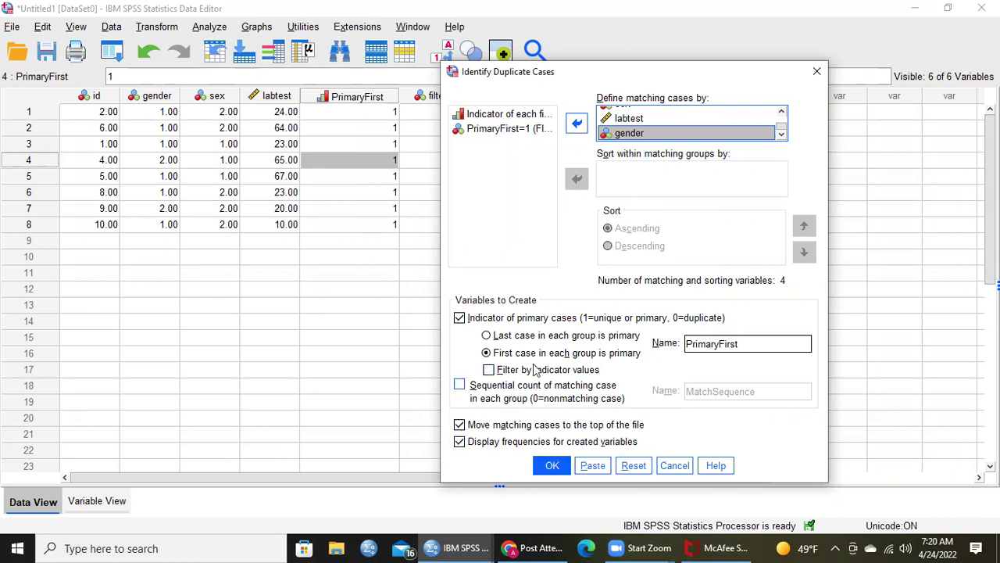
left_click(549, 466)
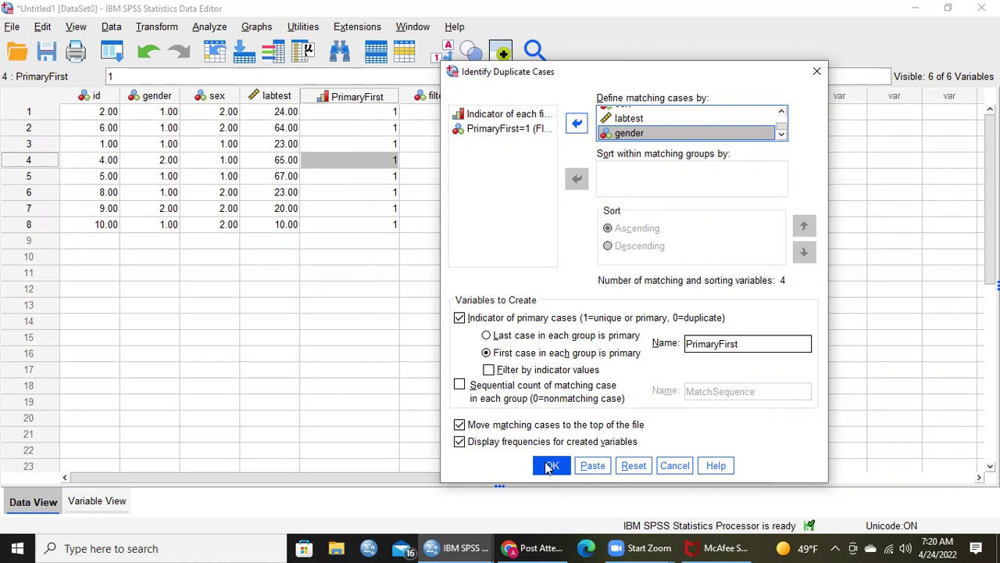
Rename the primary-case indicator to PrimaryFirst2 and run the duplicate check.
double_click(758, 344)
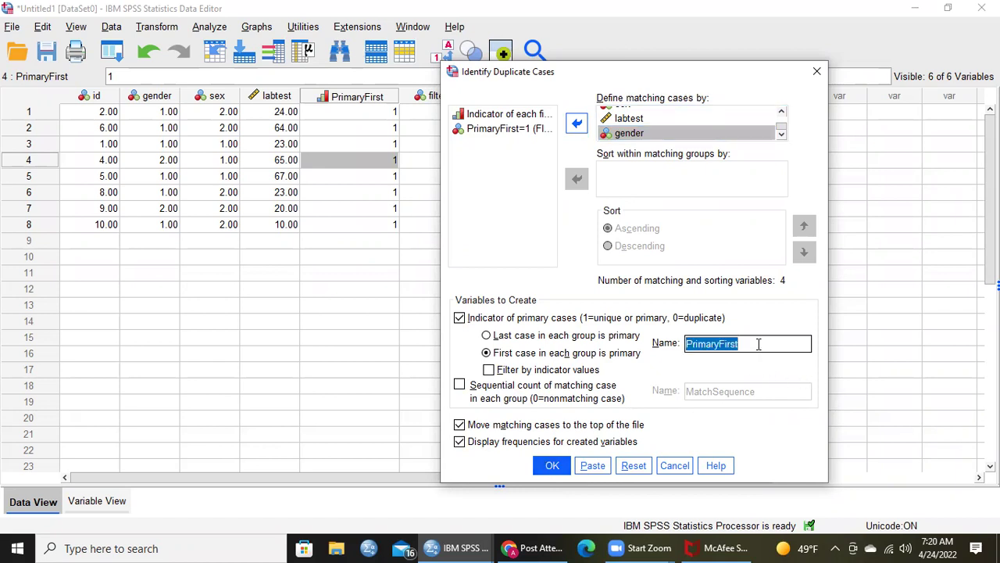
right_click(738, 344)
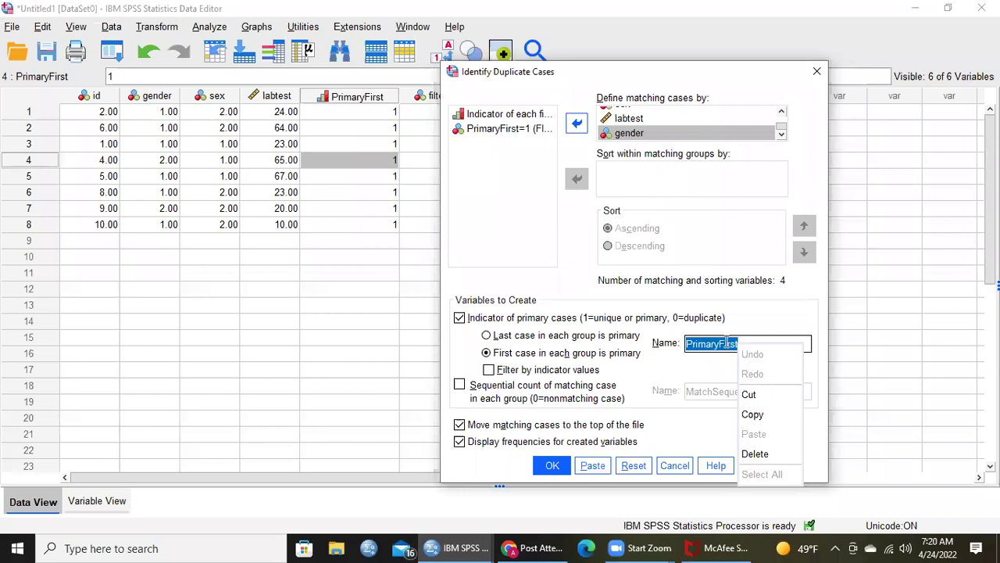
left_click(750, 344)
left_click(746, 344)
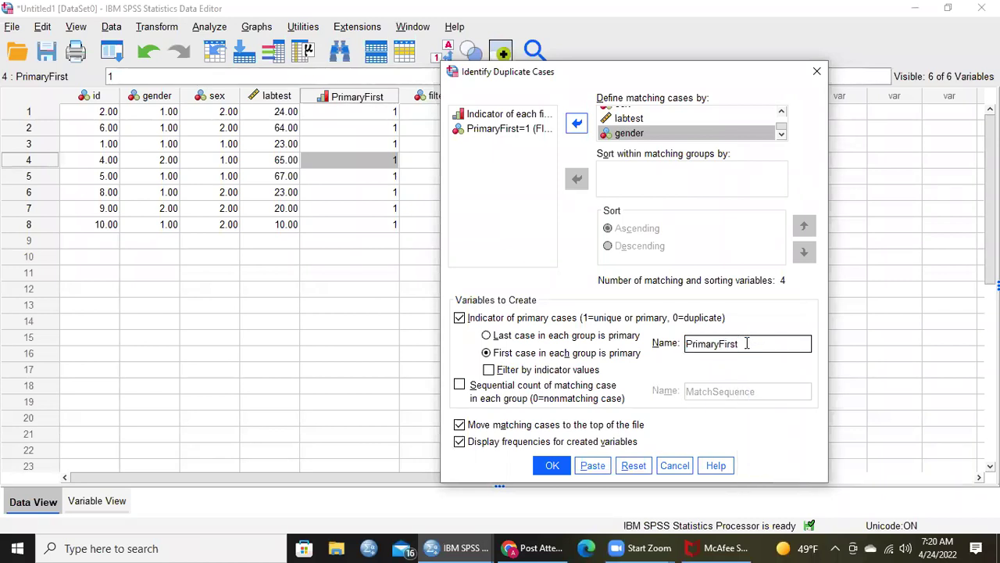
type("2")
left_click(550, 465)
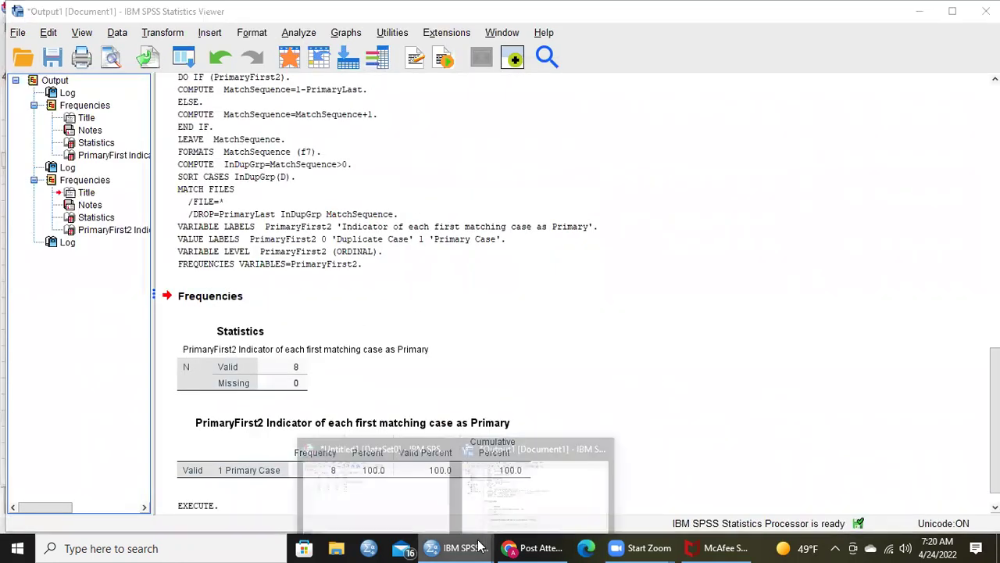
Switch back to the Data Editor to view the all-1 PrimaryFirst2 column.
mouse_move(480, 545)
left_click(385, 481)
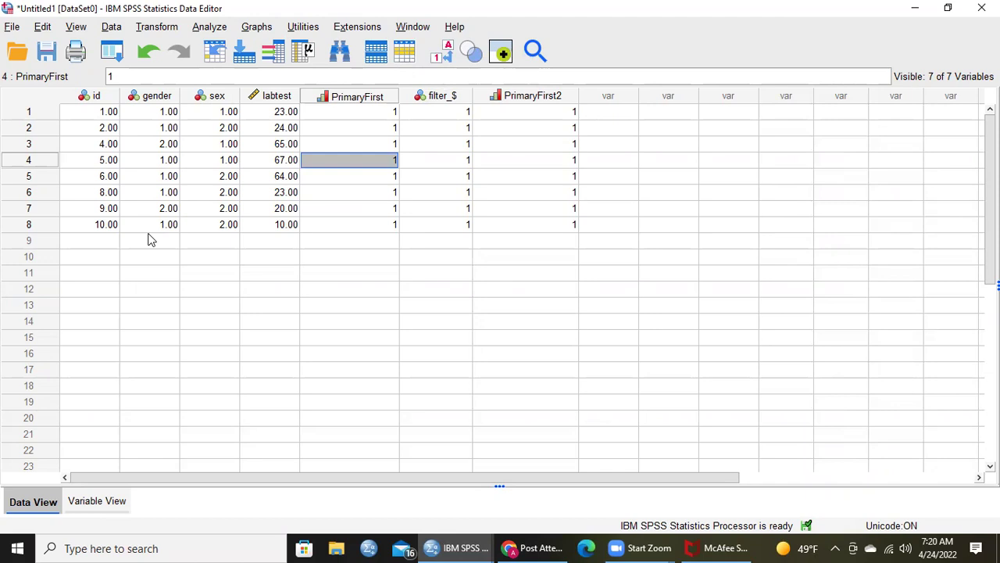
Edit case 2 to id 1, sex 1 and labtest 23 so it duplicates case 1.
left_click(103, 131)
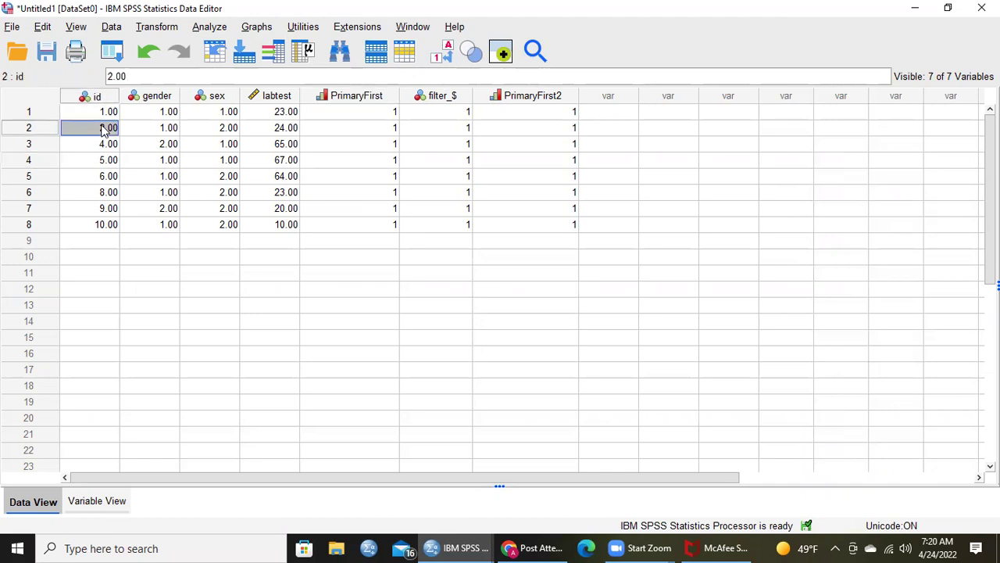
type("1")
key("Tab")
key("Tab")
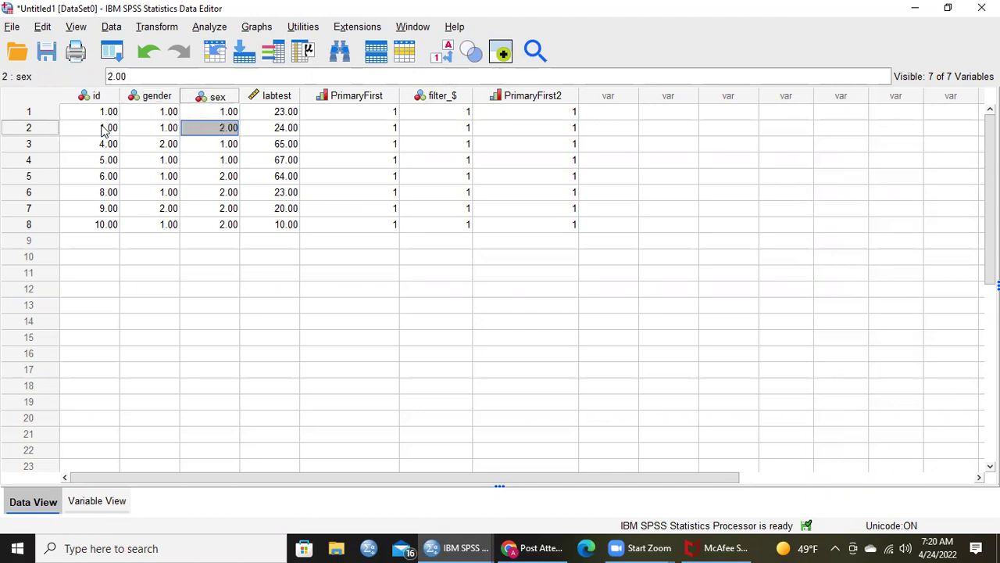
type("1")
key("Tab")
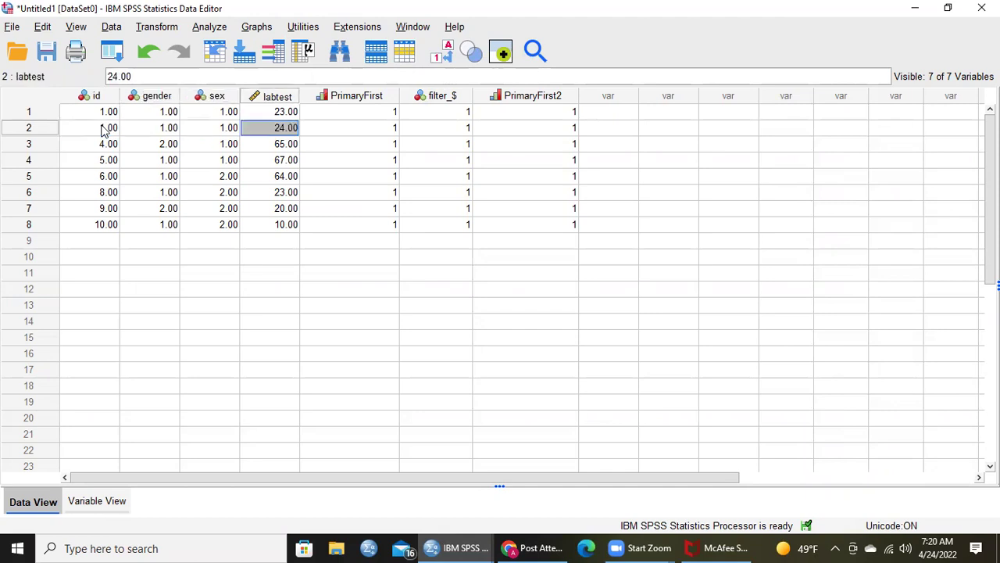
type("23")
key("Return")
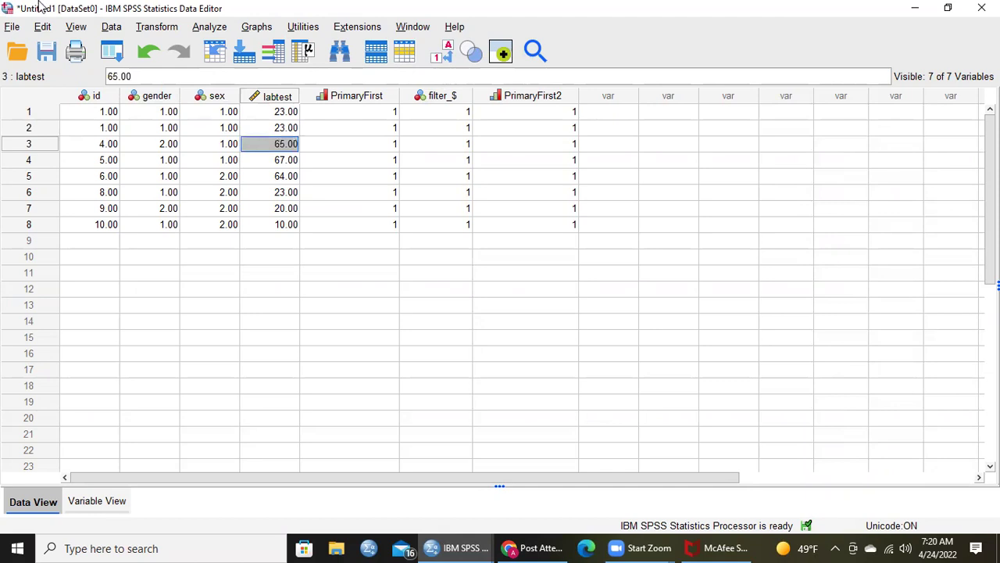
Delete the PrimaryFirst2, filter_$ and PrimaryFirst columns.
left_click(509, 99)
key("Delete")
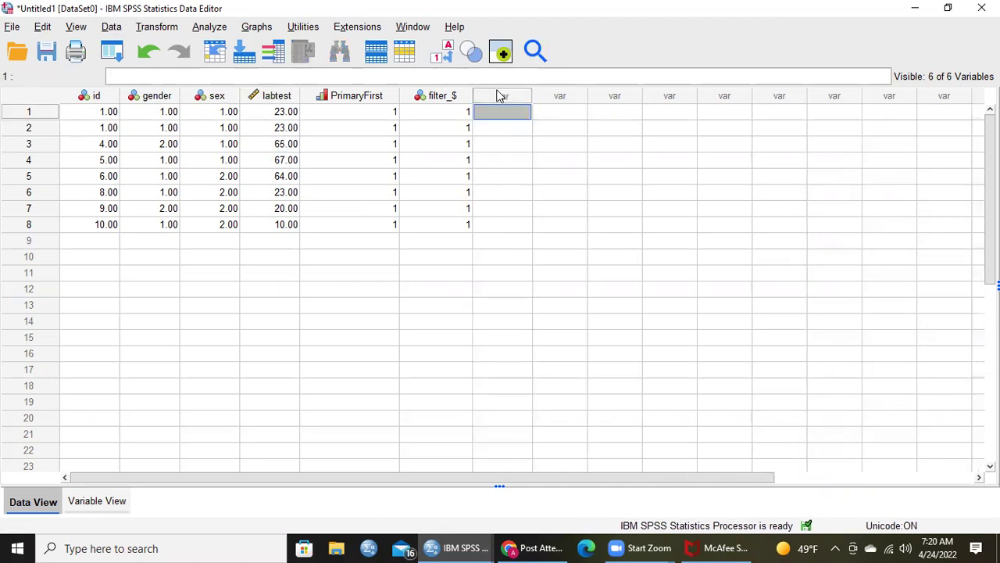
left_click(428, 97)
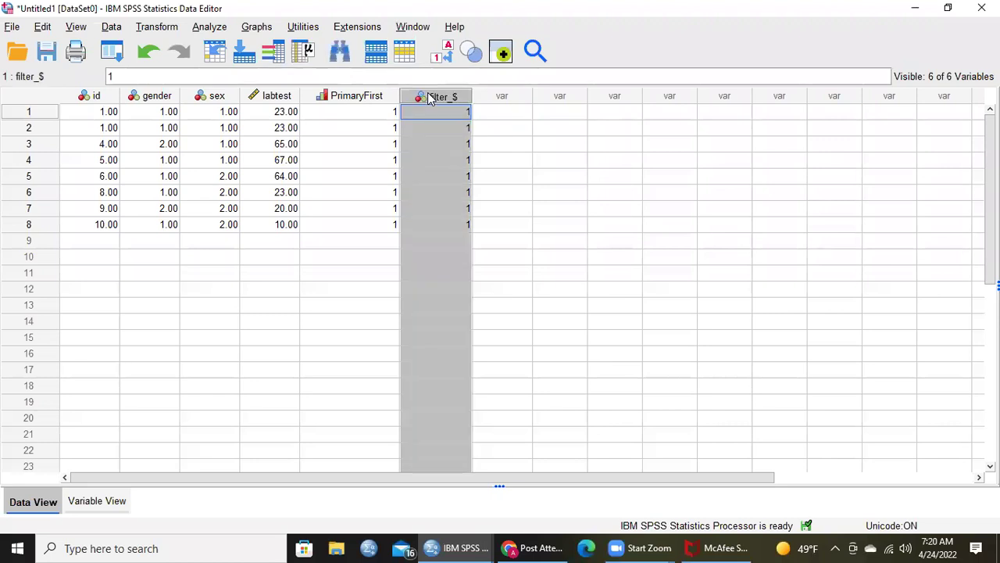
key("Delete")
left_click(383, 96)
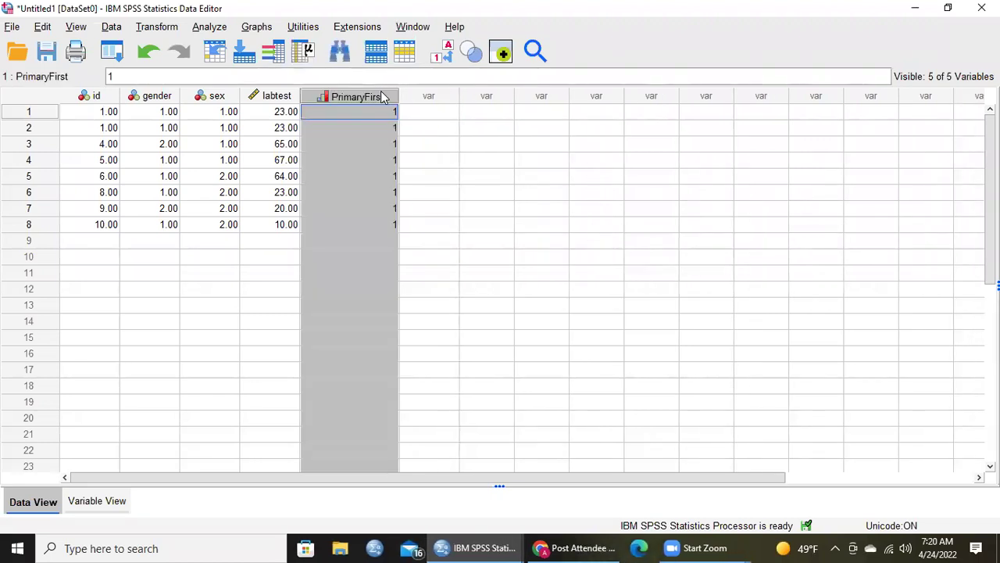
key("Delete")
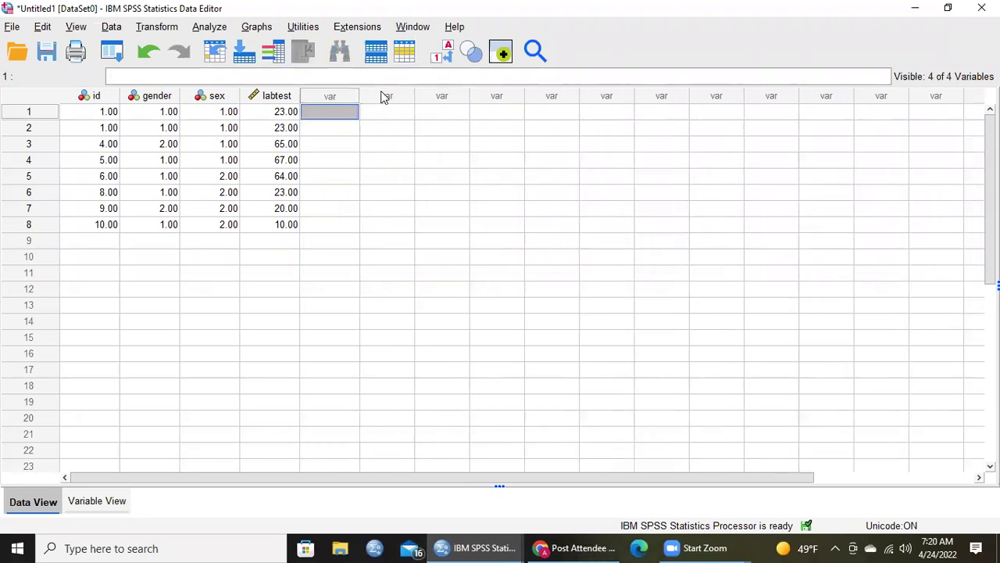
Rerun Identify Duplicate Cases on id, sex, labtest and gender with indicator PrimaryFirst2.
left_click(110, 26)
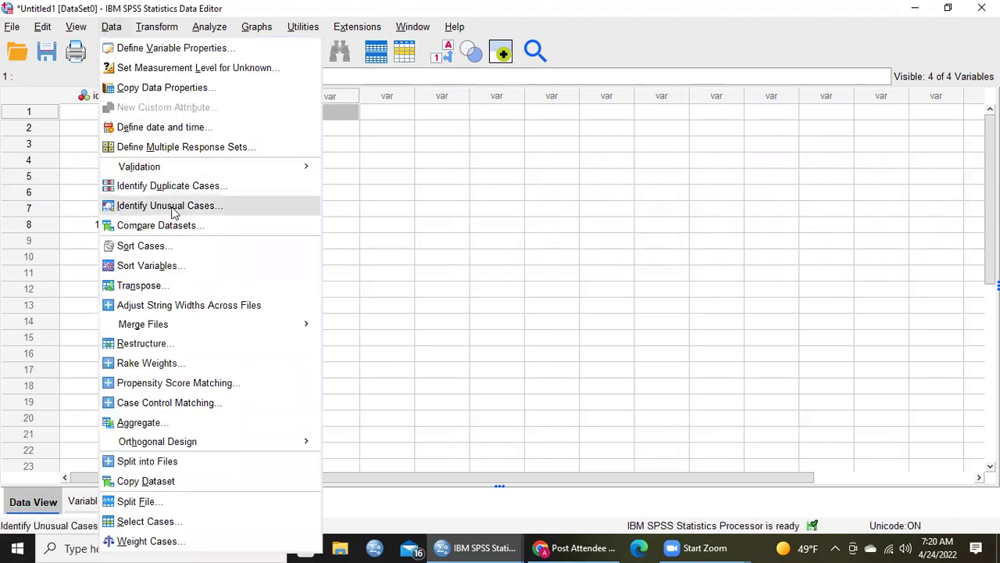
left_click(187, 186)
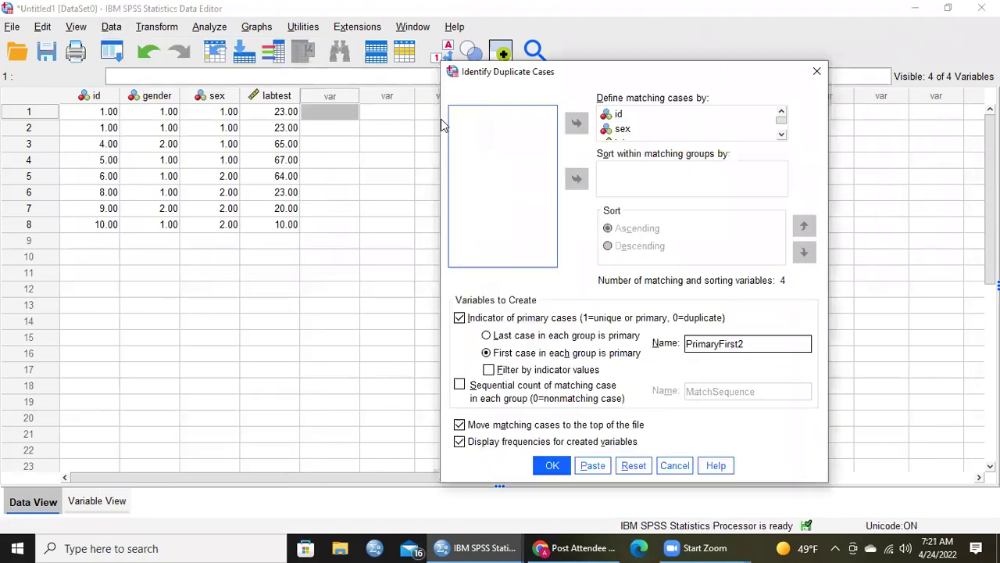
left_click(784, 137)
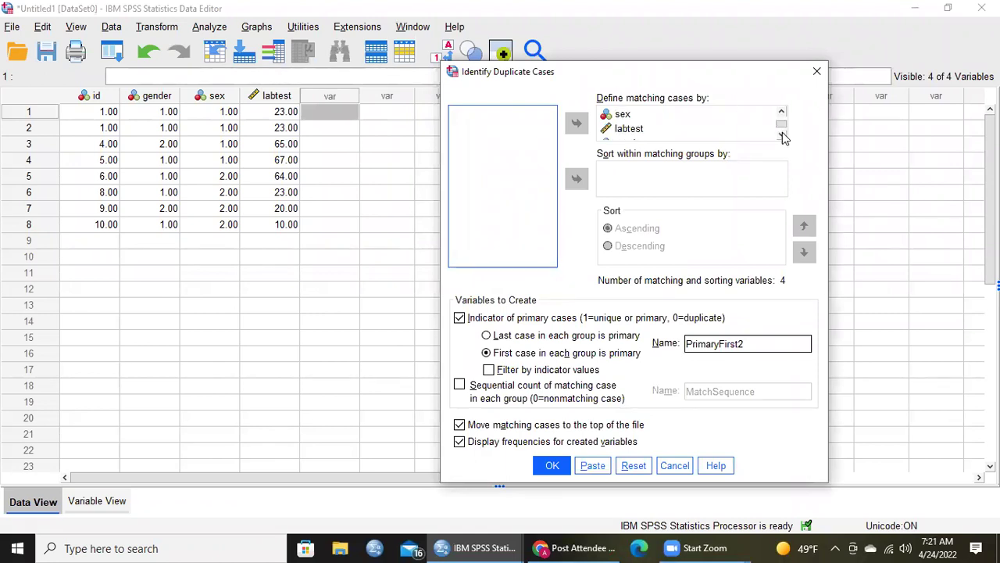
left_click(784, 137)
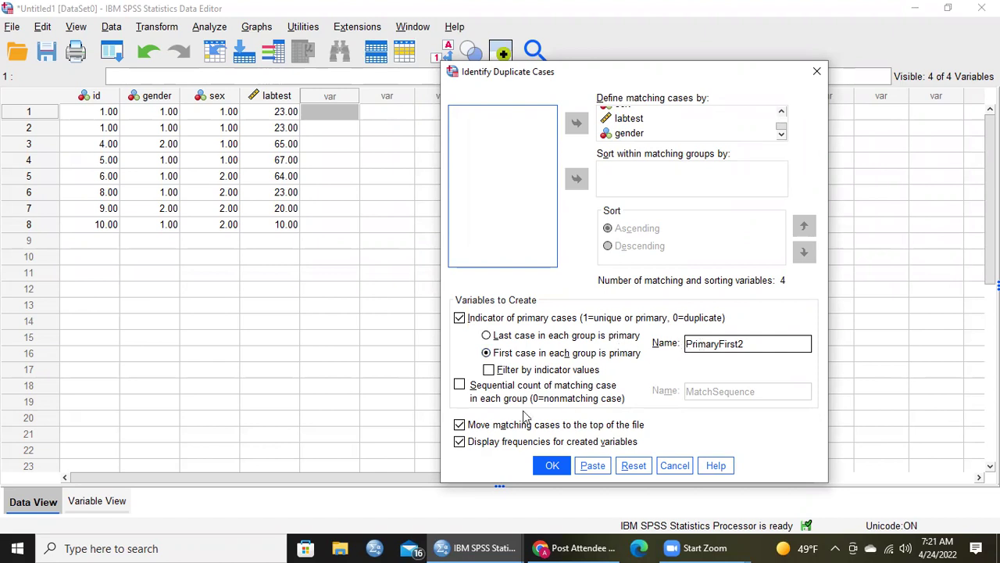
left_click(552, 466)
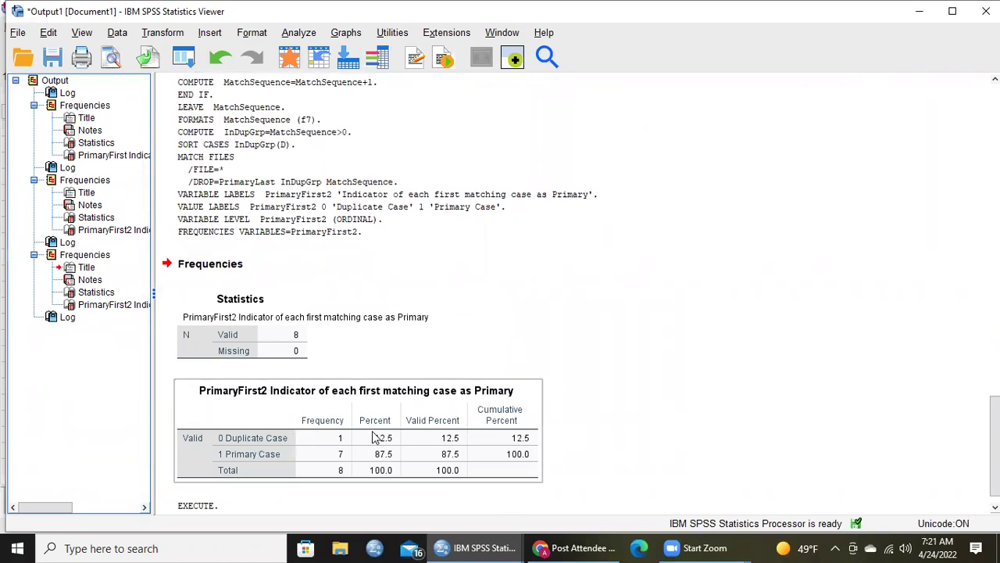
Switch to the Data Editor to see case 2 flagged 0 in PrimaryFirst2.
left_click(480, 547)
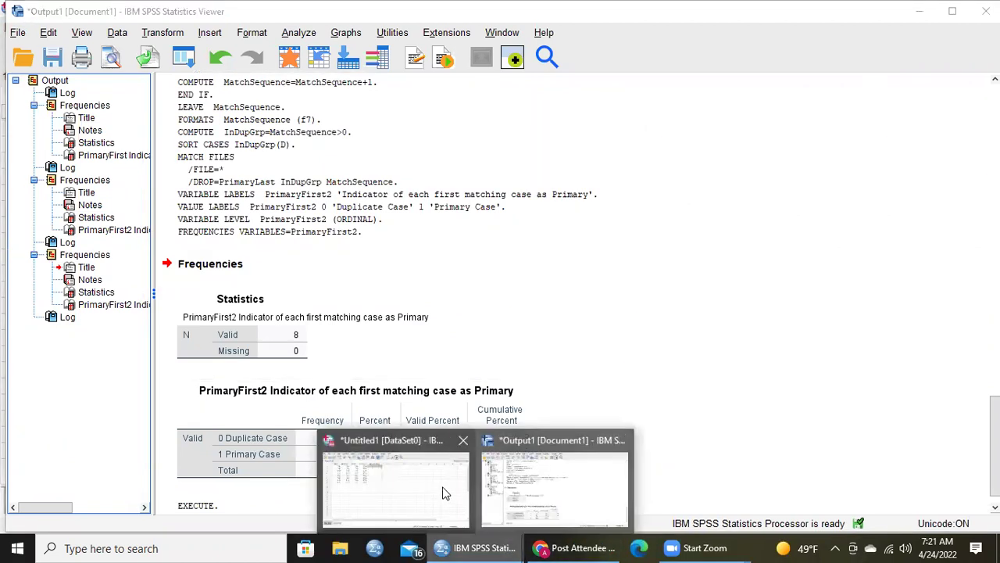
left_click(392, 486)
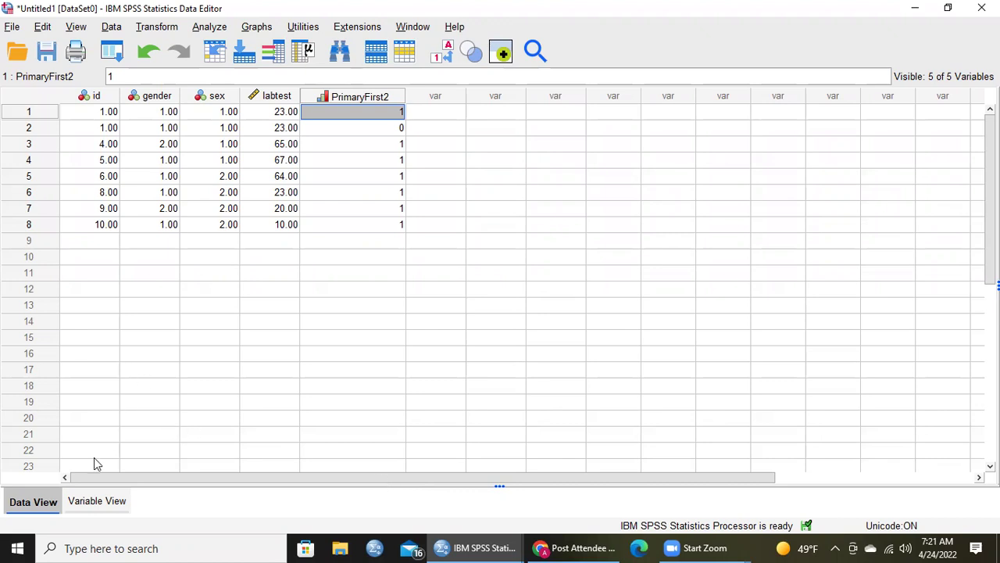
left_click(27, 131)
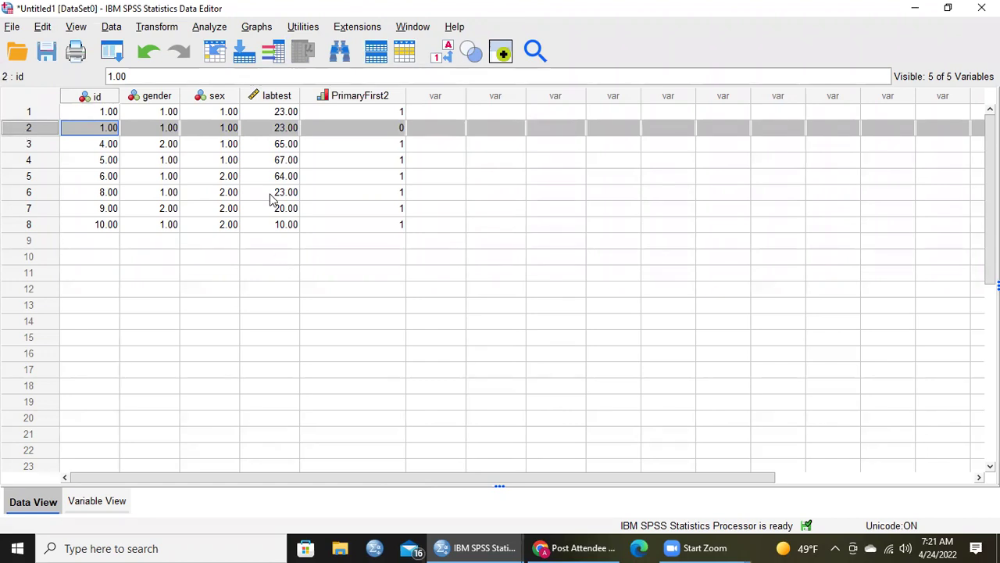
mouse_move(250, 94)
left_click(143, 31)
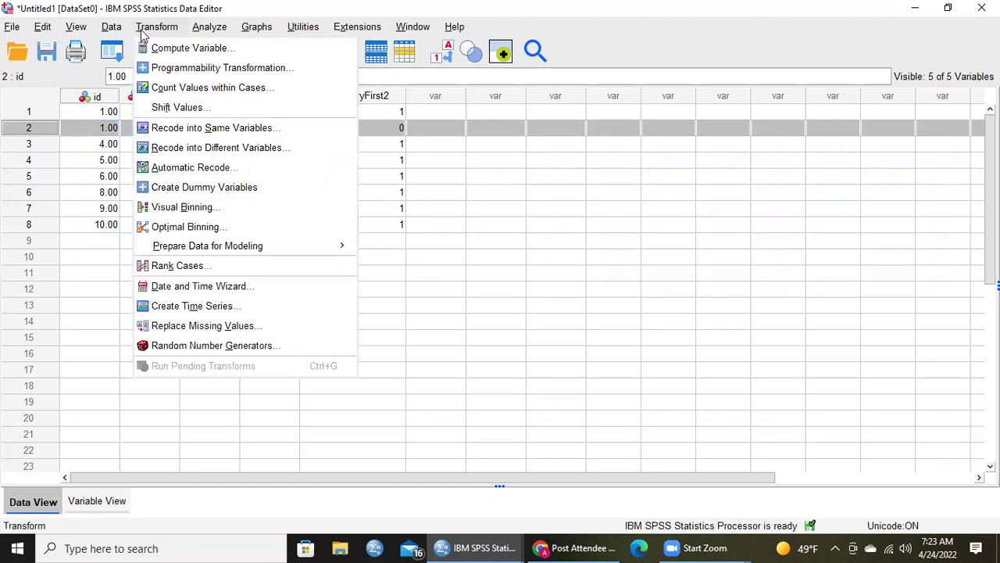
mouse_move(111, 27)
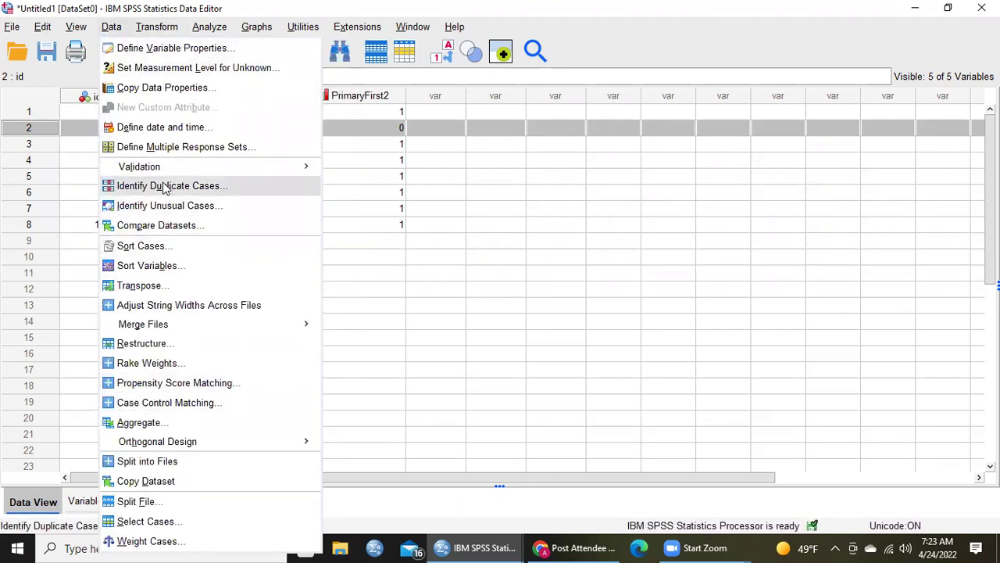
left_click(495, 208)
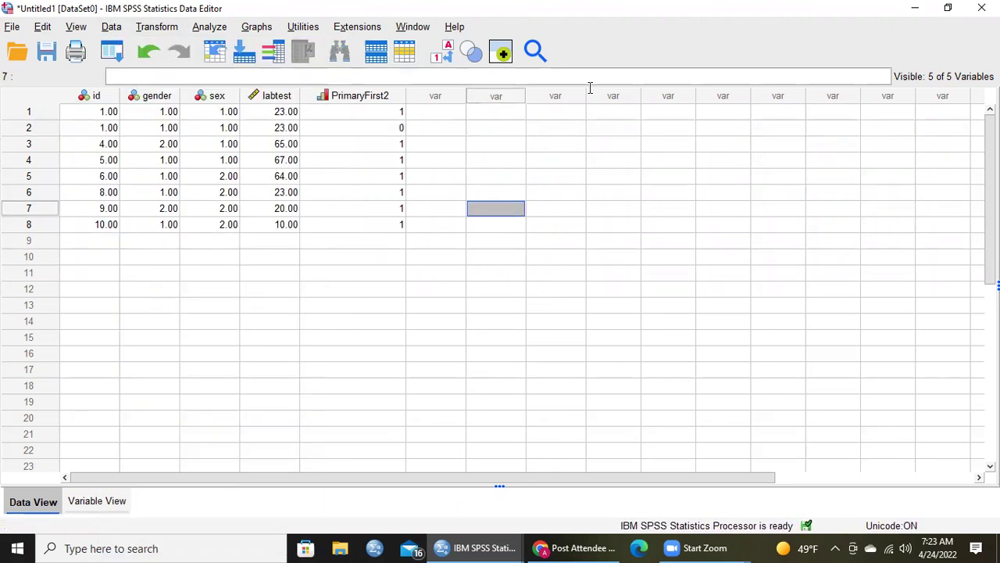